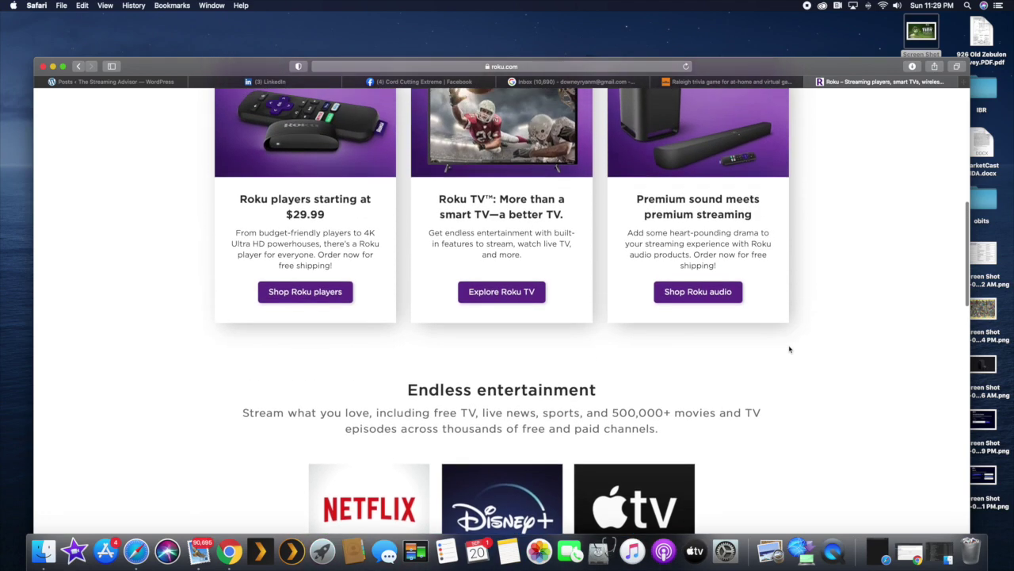
Return to the top of roku.com and choose My account from the account icon's menu.
scroll(789, 349, "up", 5)
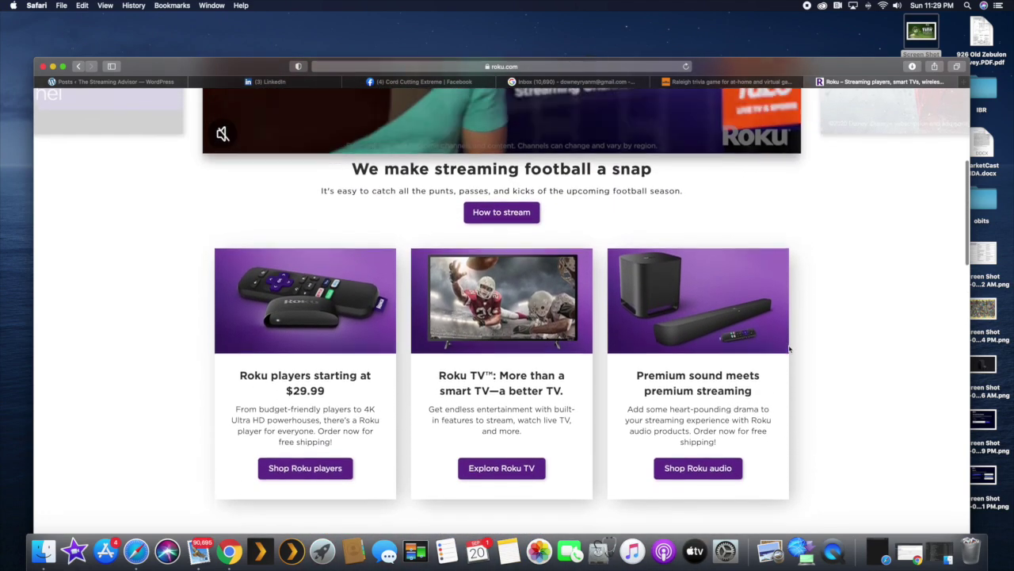
scroll(789, 348, "up", 7)
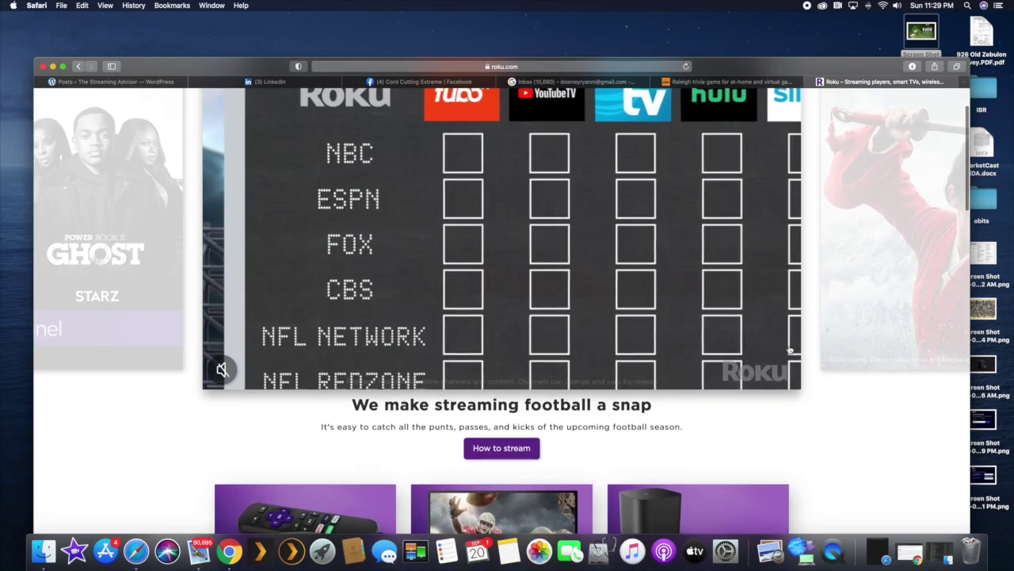
scroll(789, 348, "up", 2)
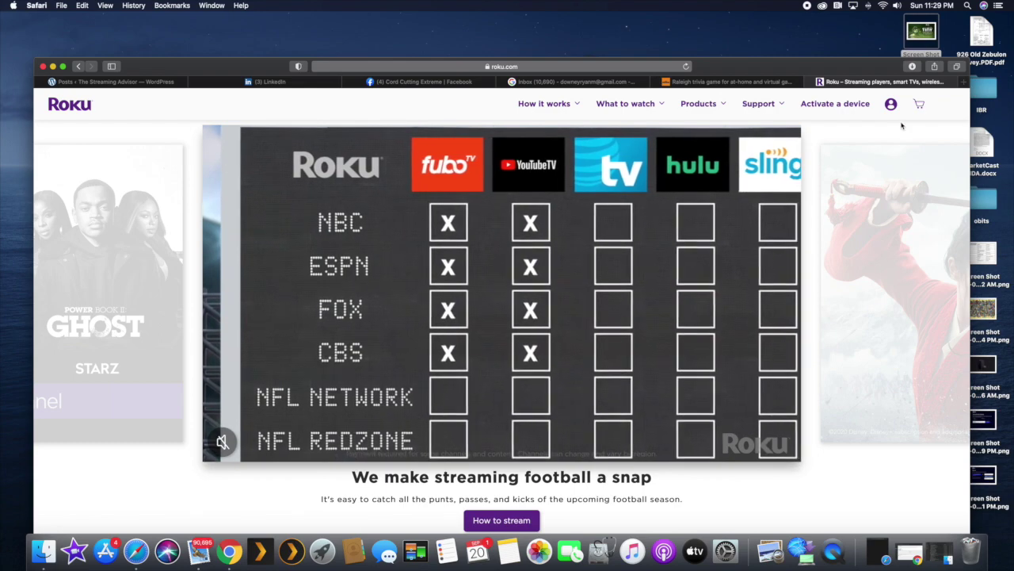
left_click(591, 69)
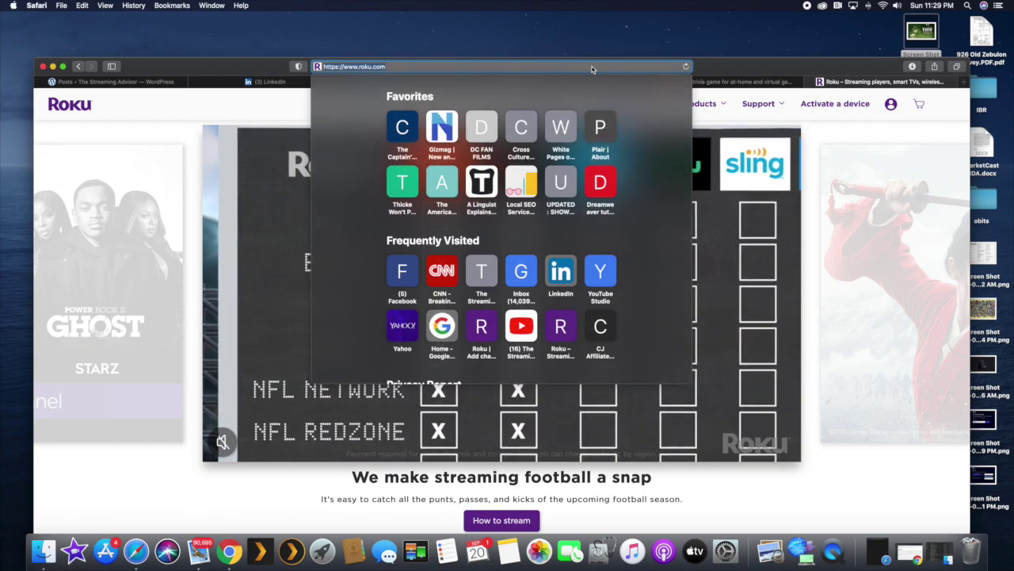
key("Escape")
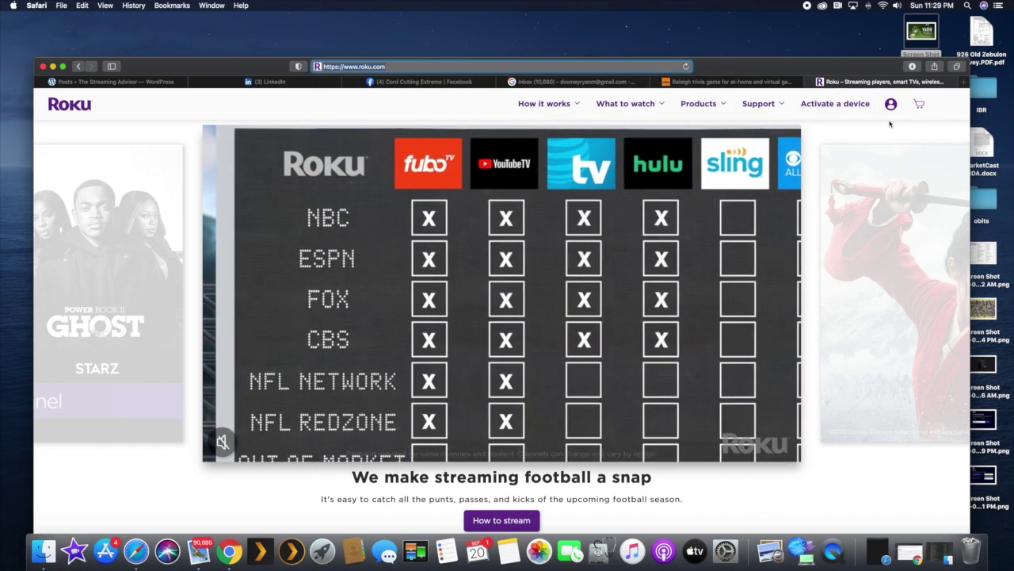
mouse_move(892, 111)
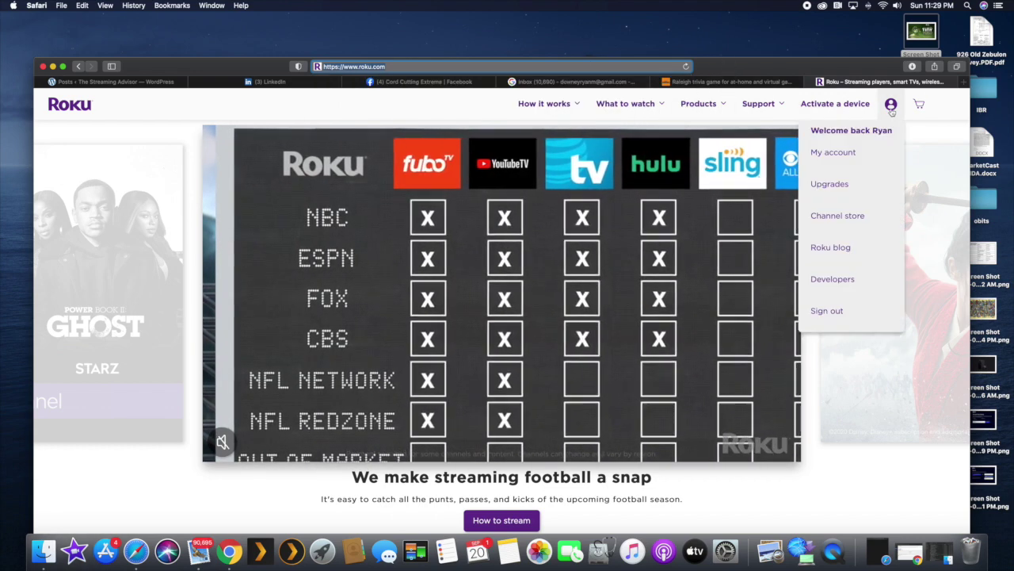
left_click(833, 154)
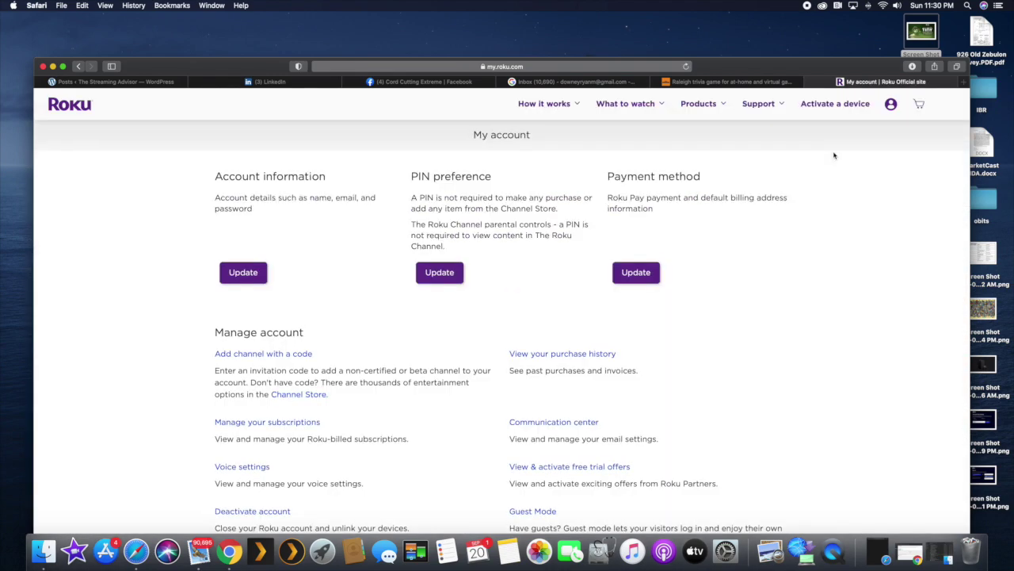
Submit the channel access code PEACOCK on the 'Add channel with a code' page.
scroll(834, 156, "down", 5)
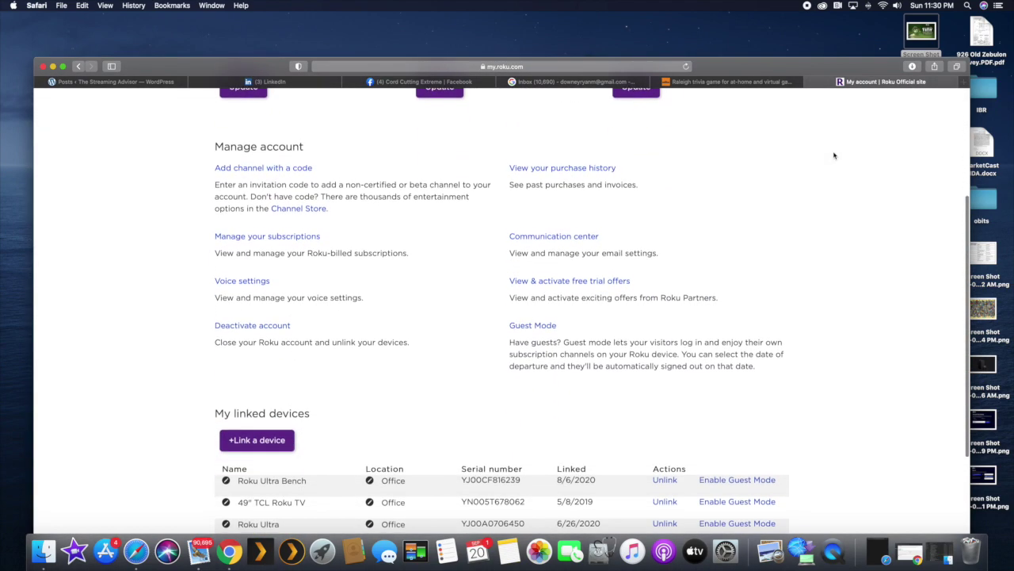
scroll(833, 155, "down", 1)
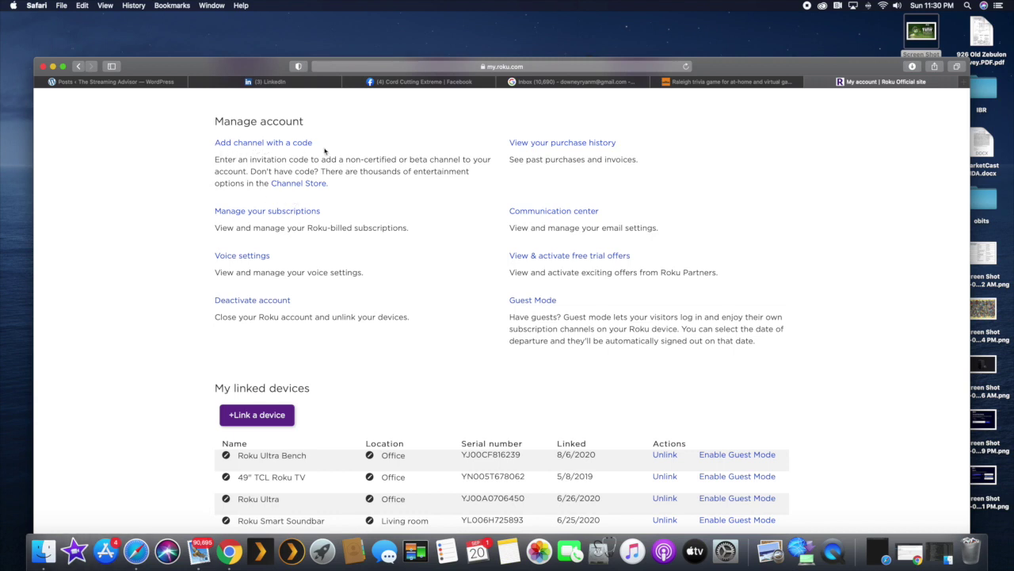
left_click(264, 144)
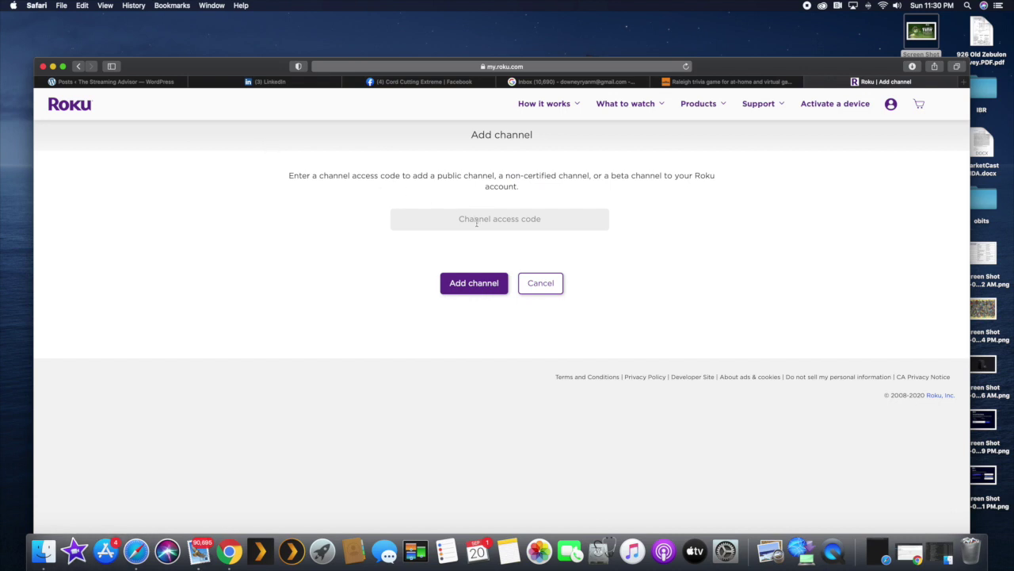
left_click(477, 222)
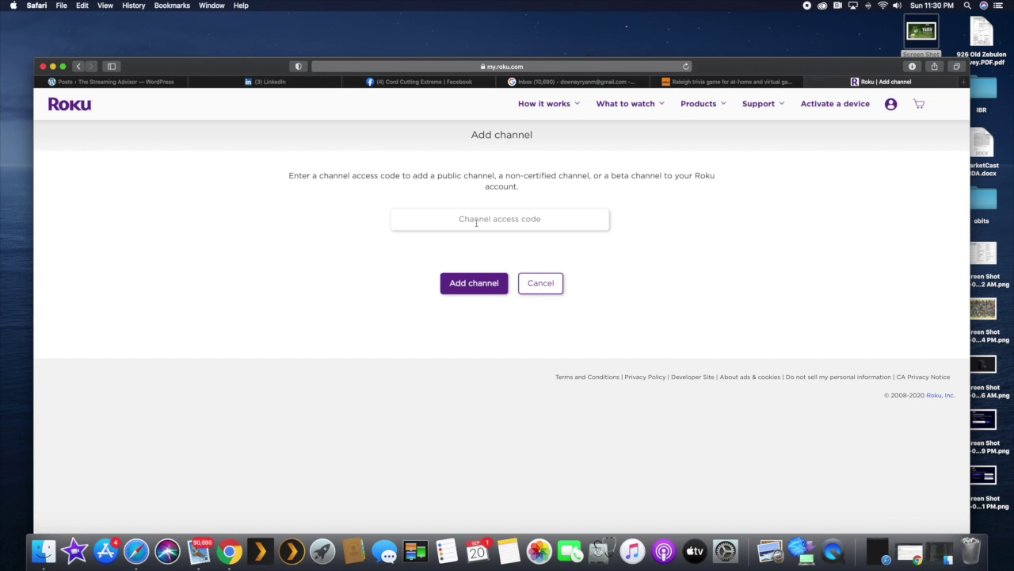
type("PEACOCK")
left_click(465, 284)
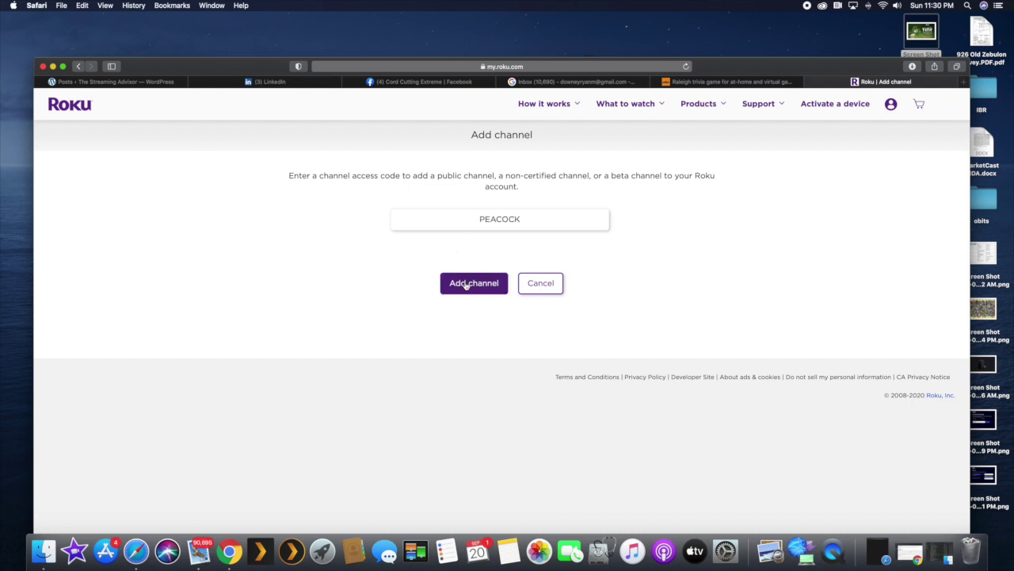
left_click(468, 290)
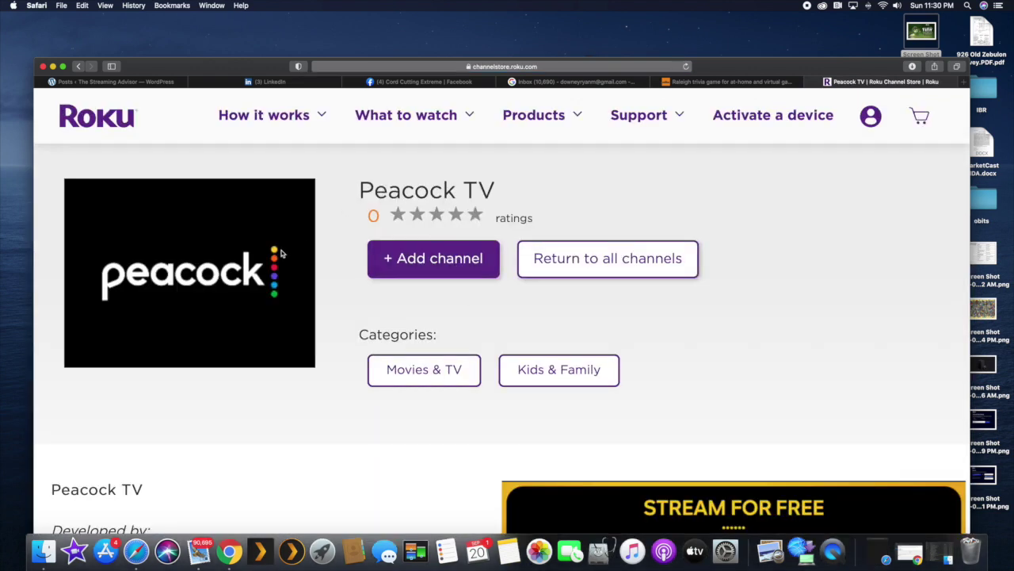
Add Peacock TV with '+ Add channel', scroll through its description, and take a screenshot.
left_click(468, 258)
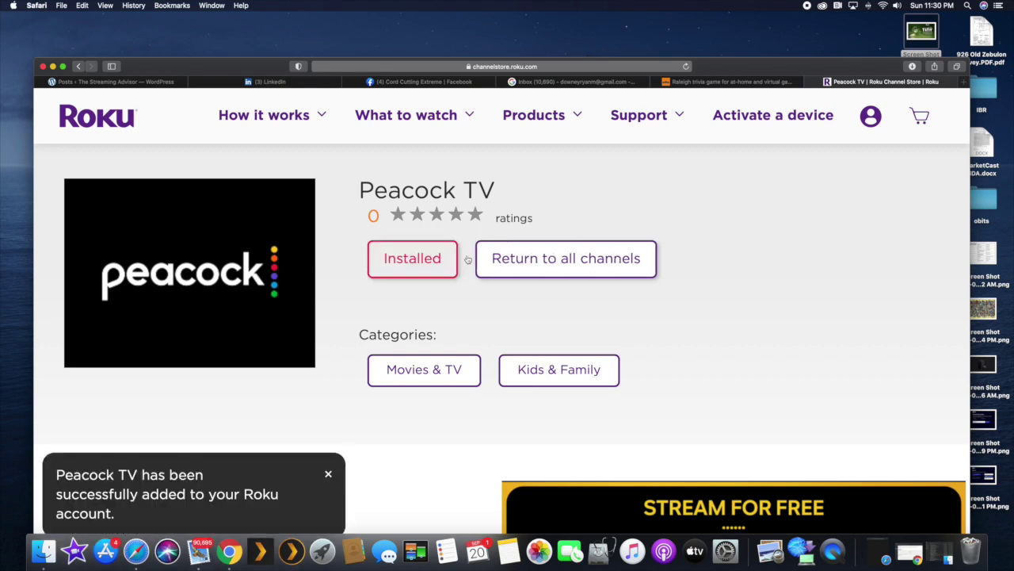
scroll(438, 291, "down", 5)
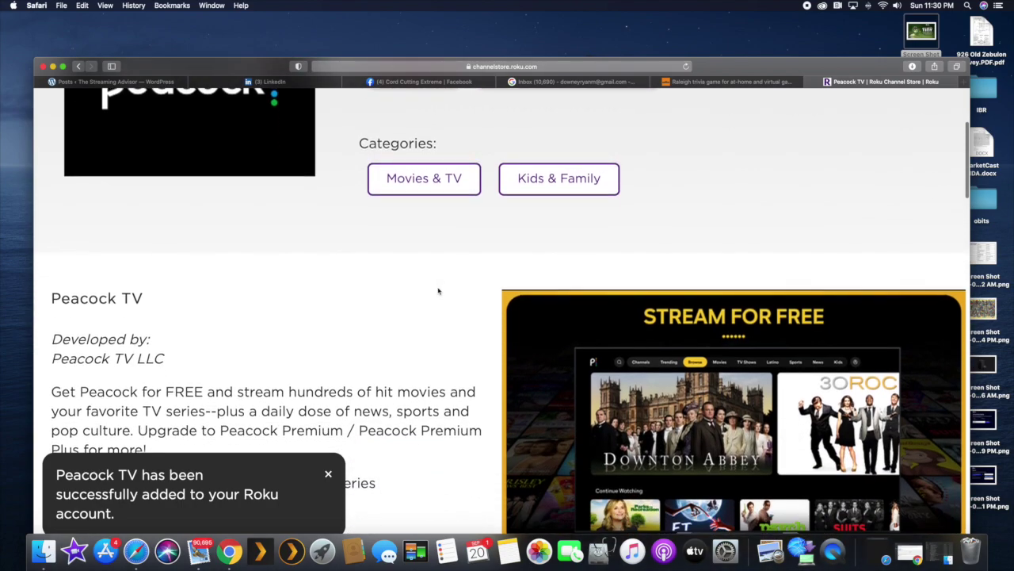
scroll(438, 291, "down", 3)
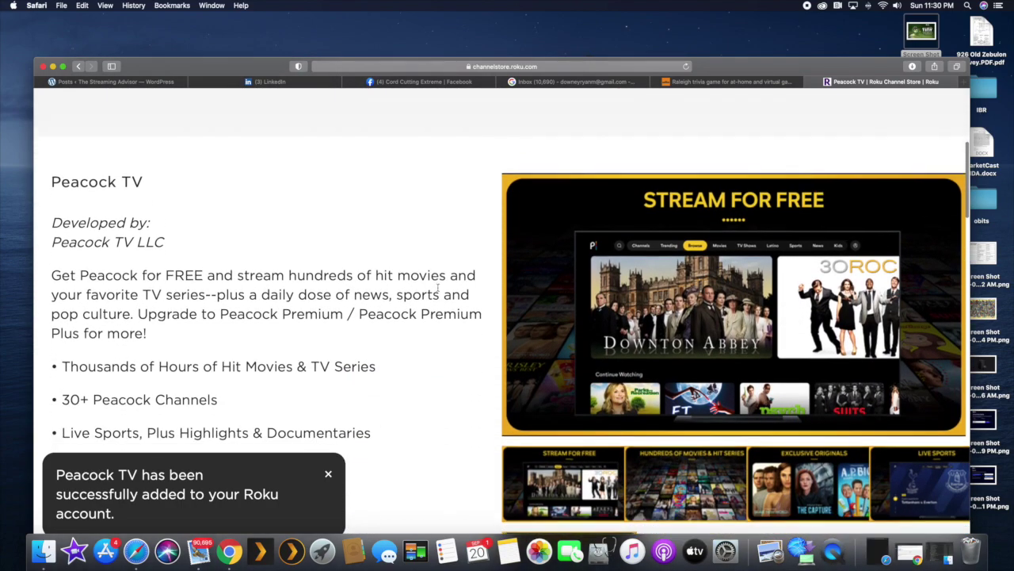
scroll(438, 291, "down", 3)
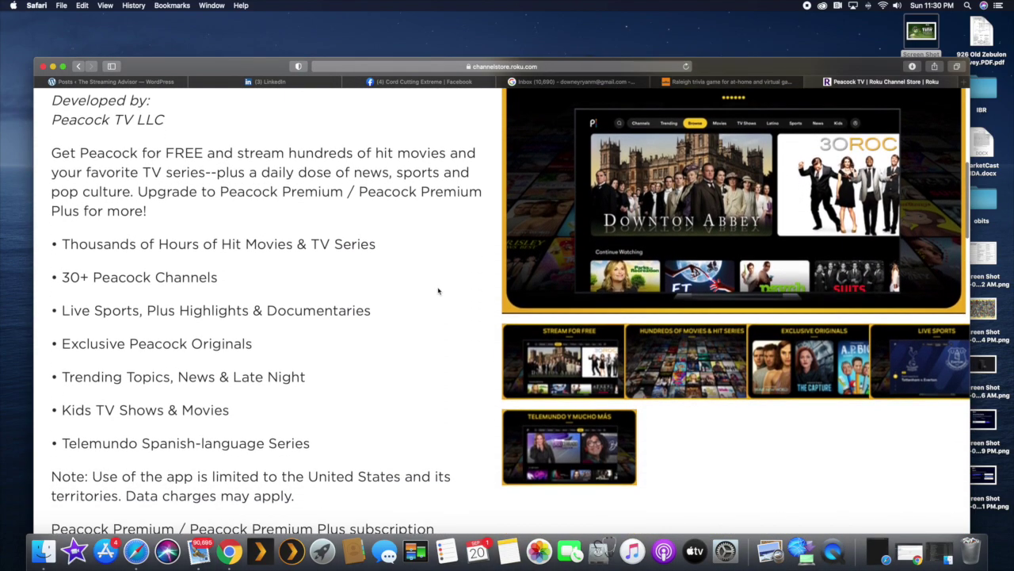
scroll(438, 291, "down", 6)
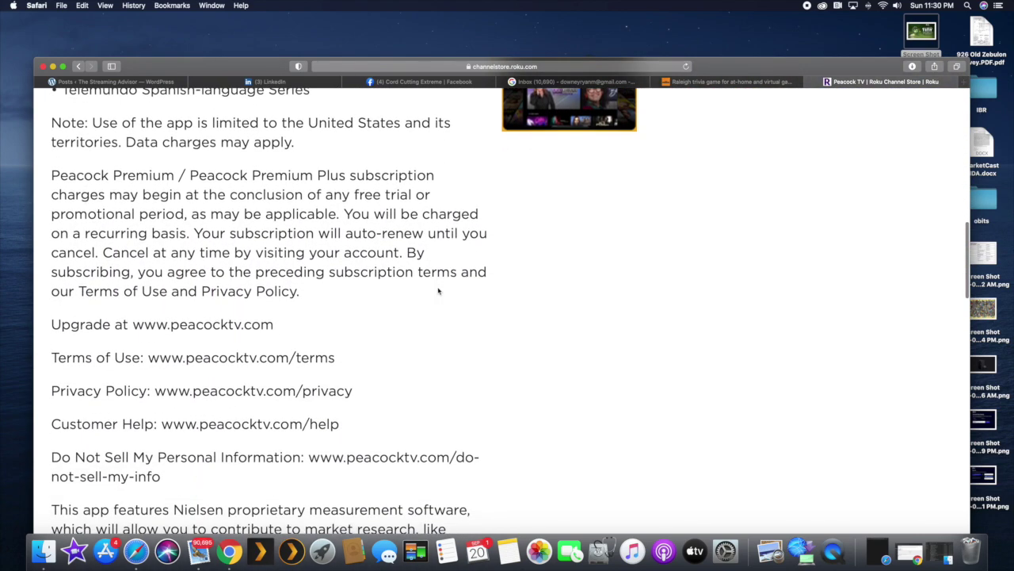
scroll(438, 291, "up", 6)
scroll(438, 291, "up", 10)
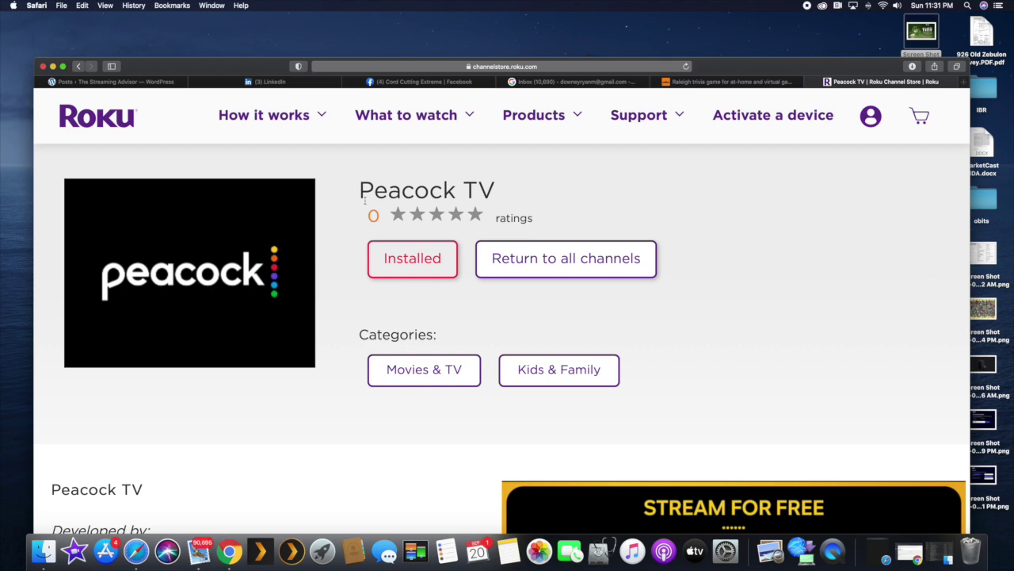
key("super+shift+5")
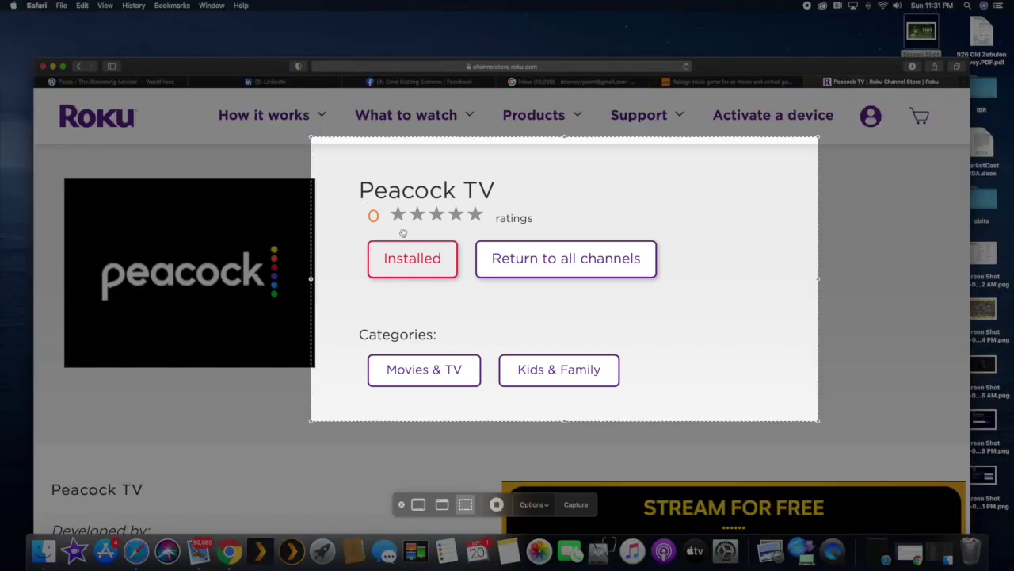
left_click(497, 504)
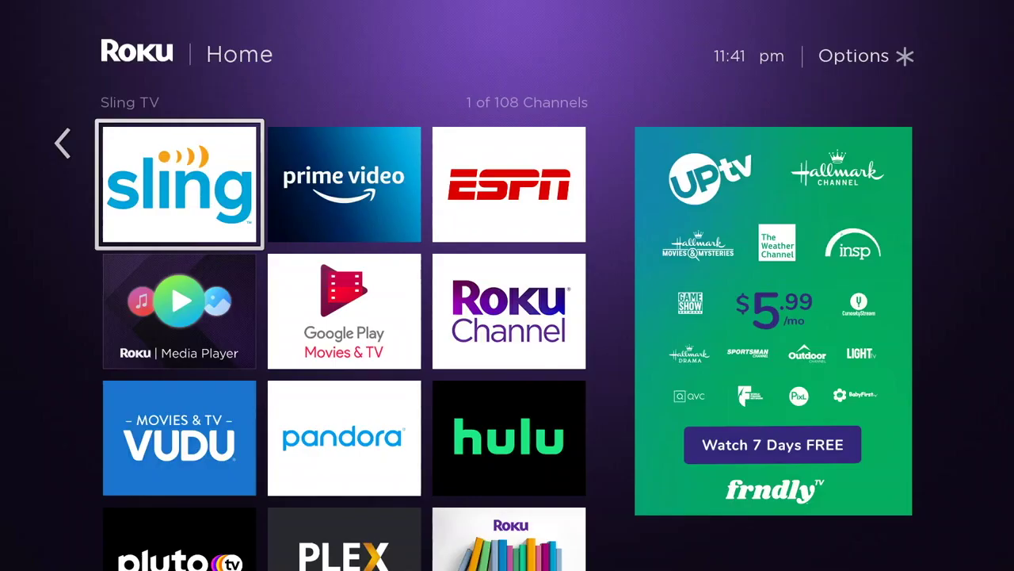
Navigate the Home channel grid past Pluto TV and PlayOn to the Peacock TV tile and launch it.
key("Down")
key("Down")
key("Down")
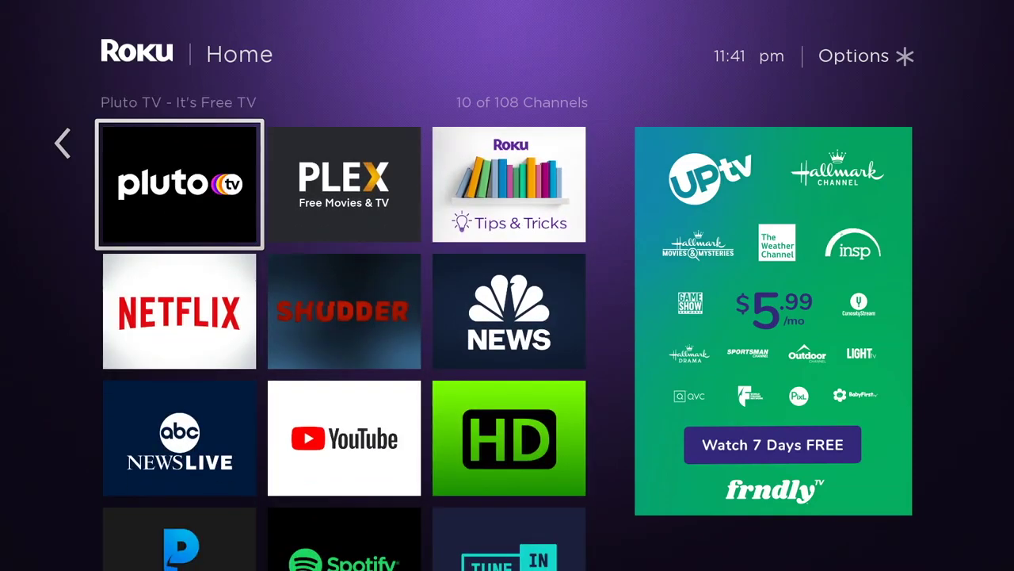
key("Down")
key("Down")
key("Down")
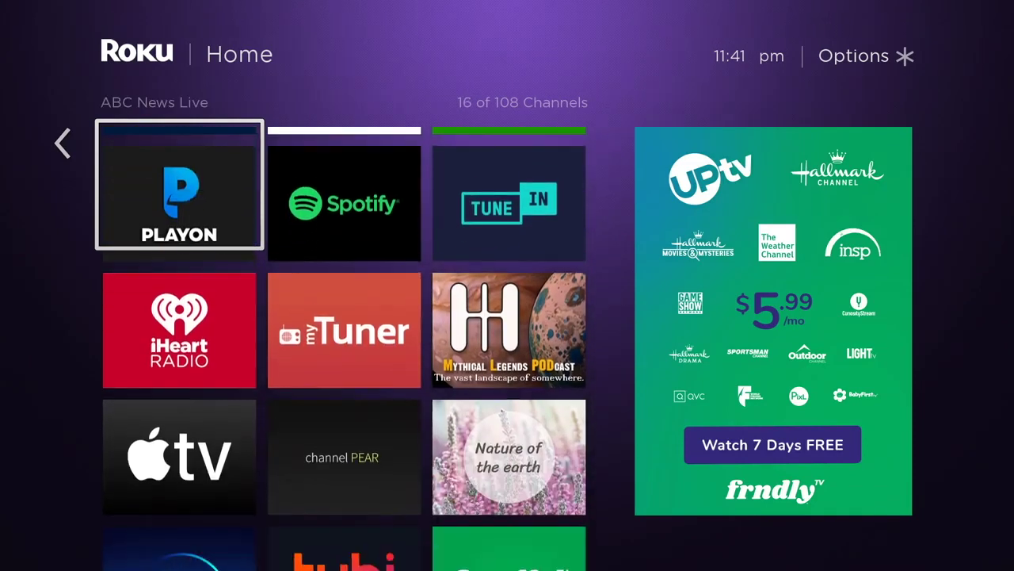
key("Down")
key("Up")
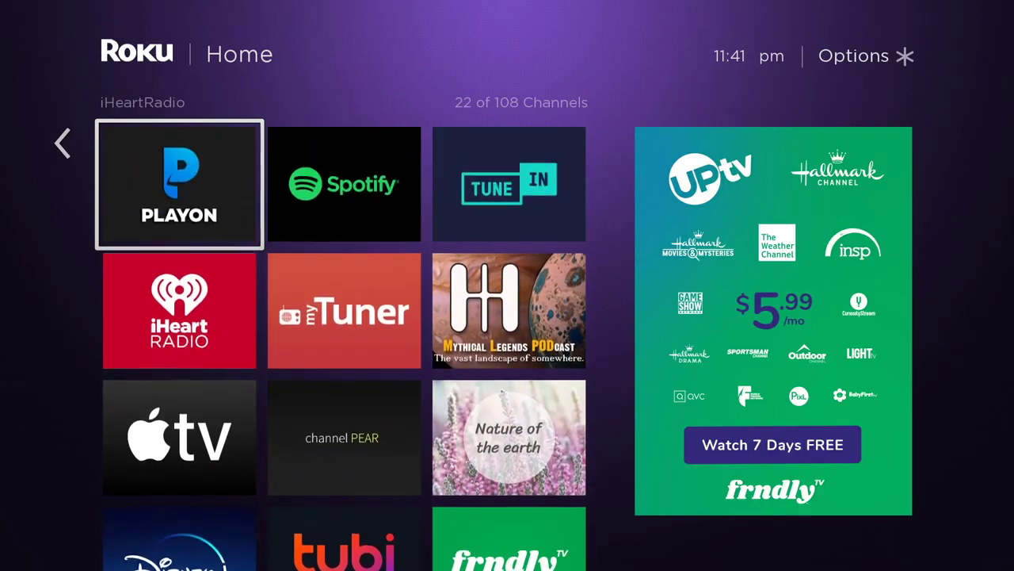
key("Up")
key("Up")
key("Up")
key("Left")
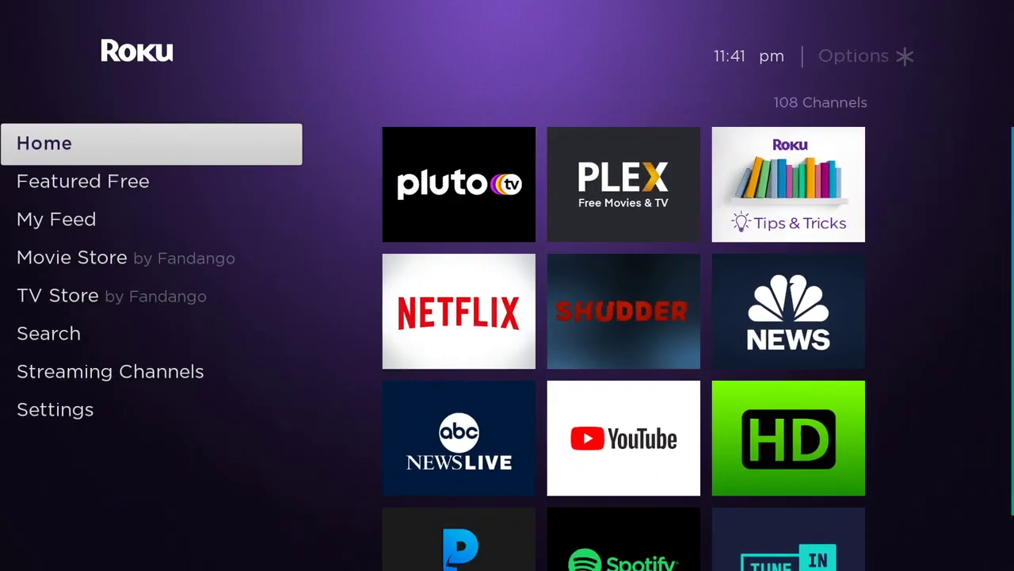
key("Home")
key("Right")
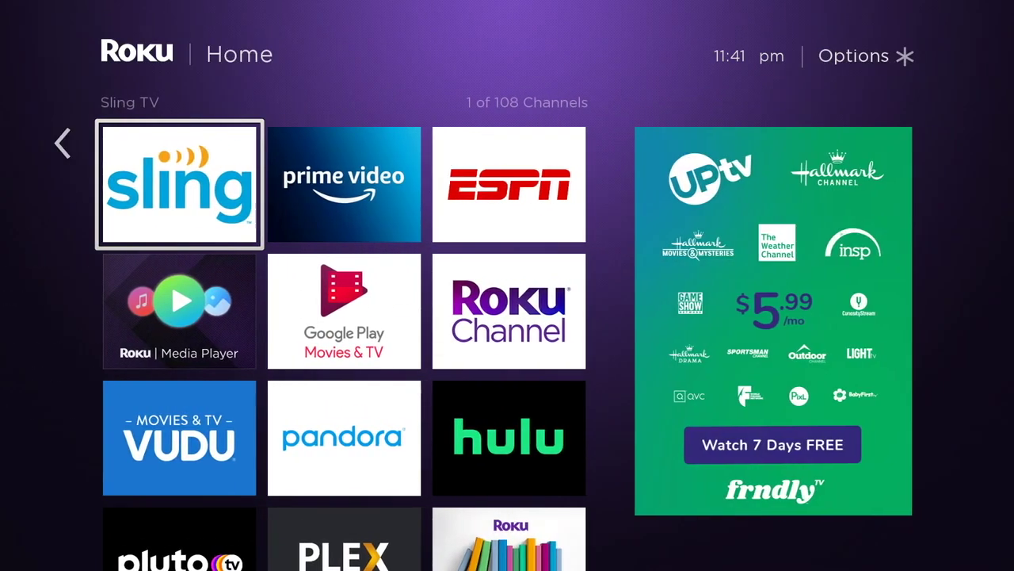
key("Up")
key("Up")
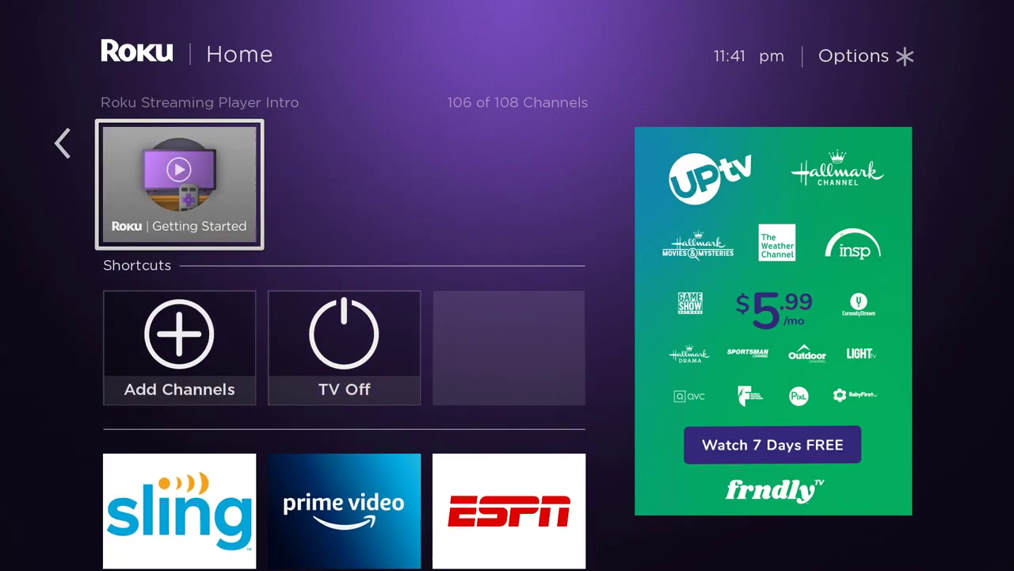
key("Up")
key("Right")
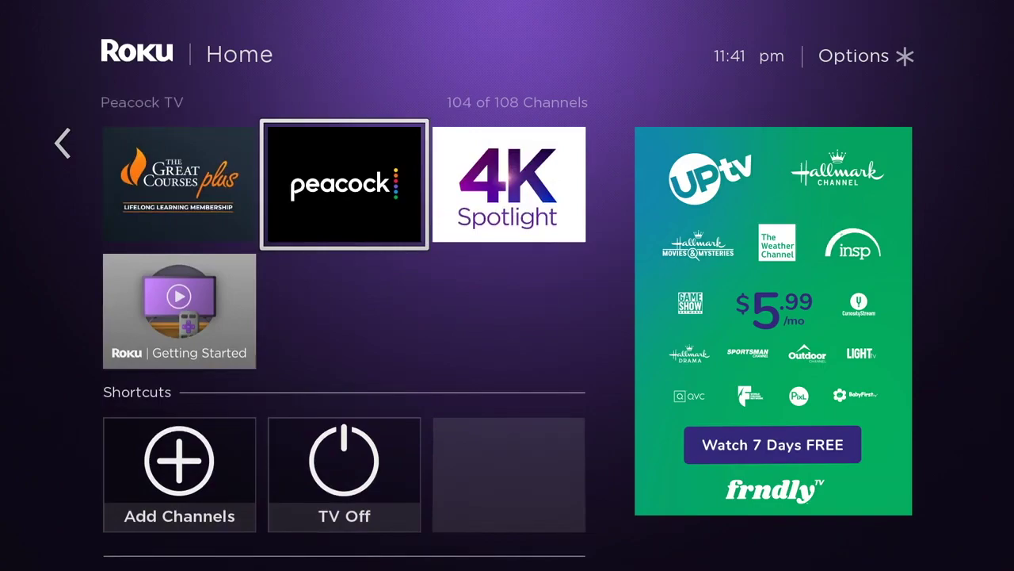
key("Return")
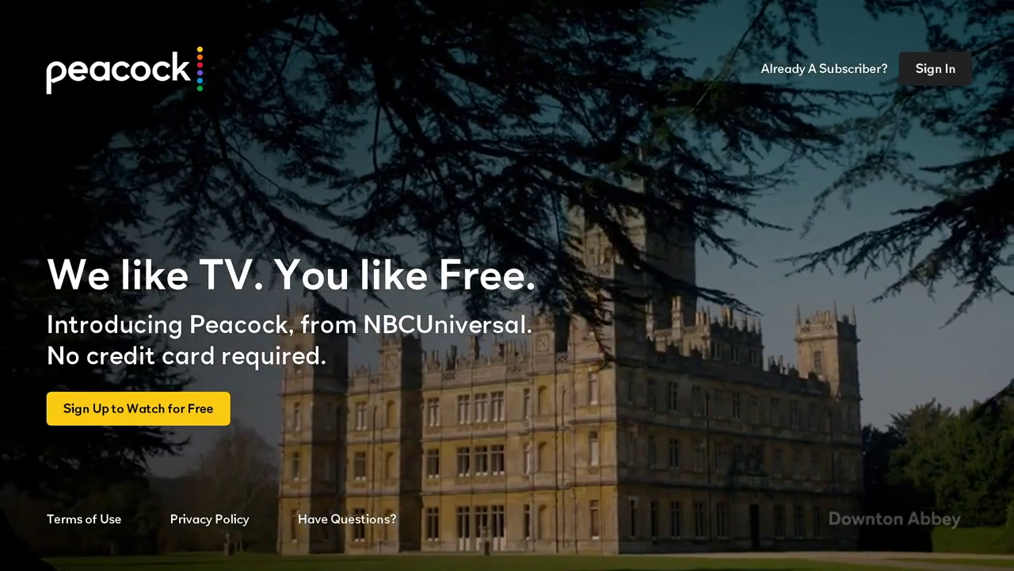
Highlight Sign In on Peacock's welcome page, then exit to the Roku Home screen.
key("Up")
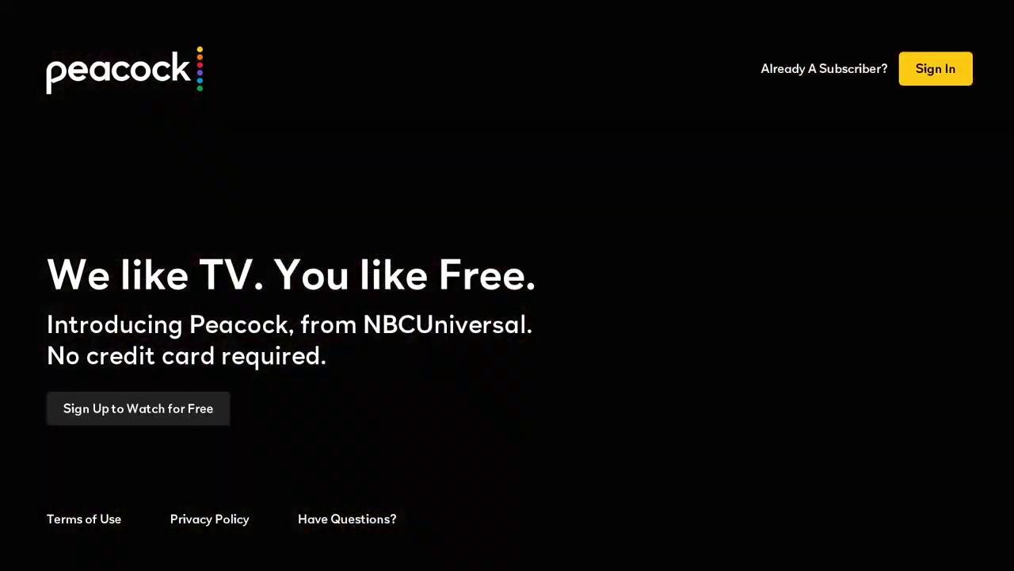
key("Home")
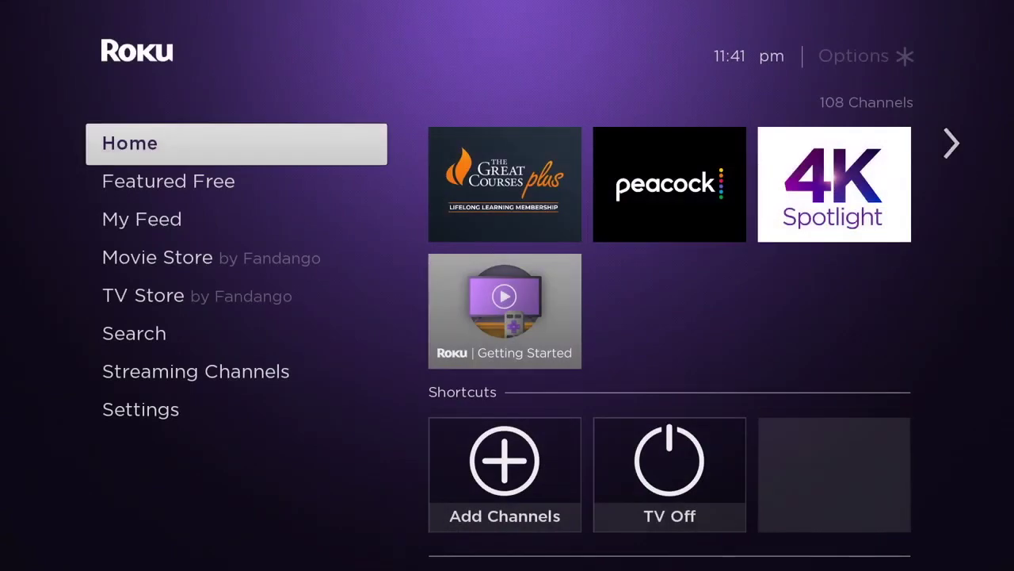
Move down the Roku Home menu past Movie Store to Settings and open it.
key("Down")
key("Down")
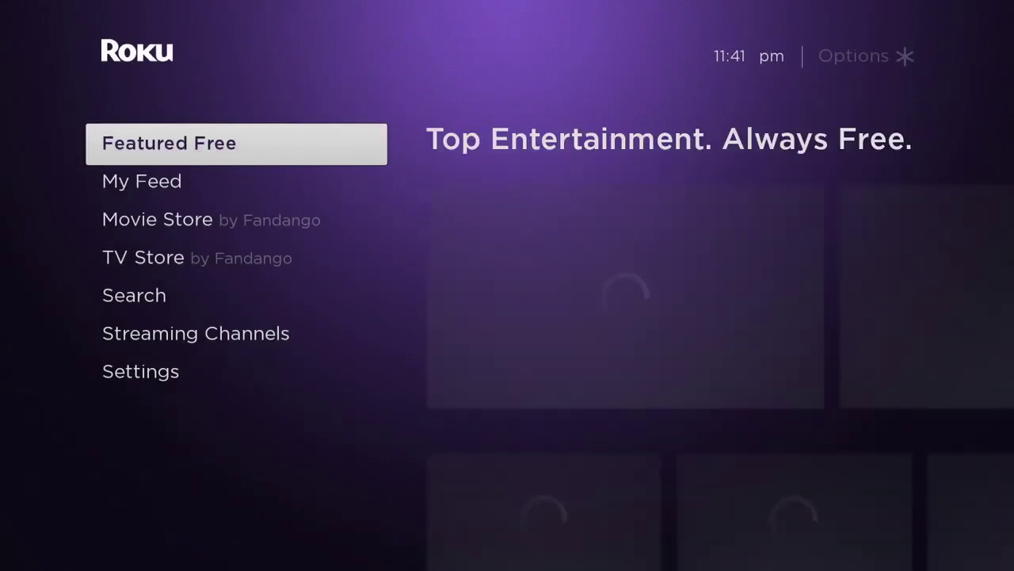
key("Down")
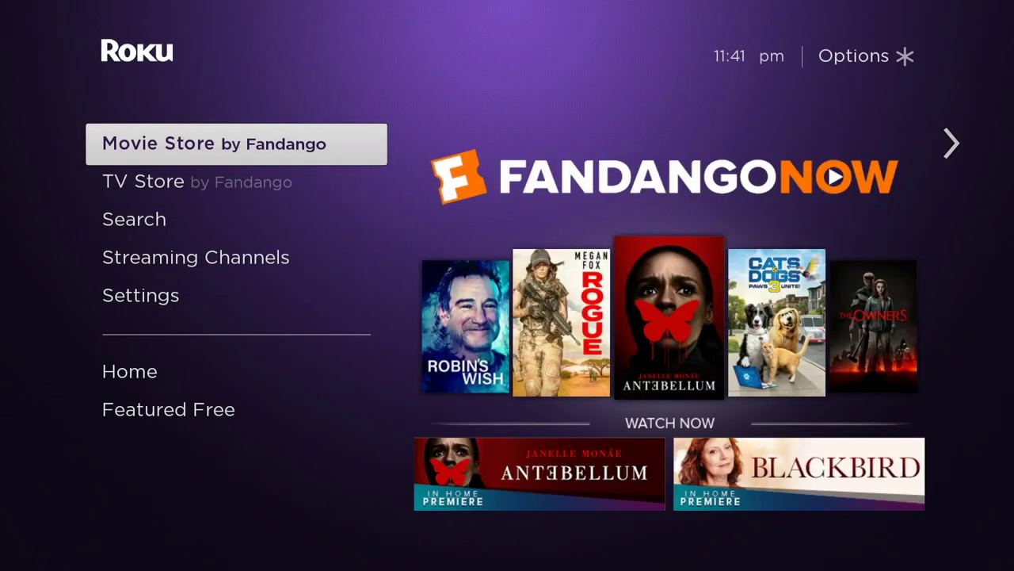
key("Down")
key("Down")
key("Down")
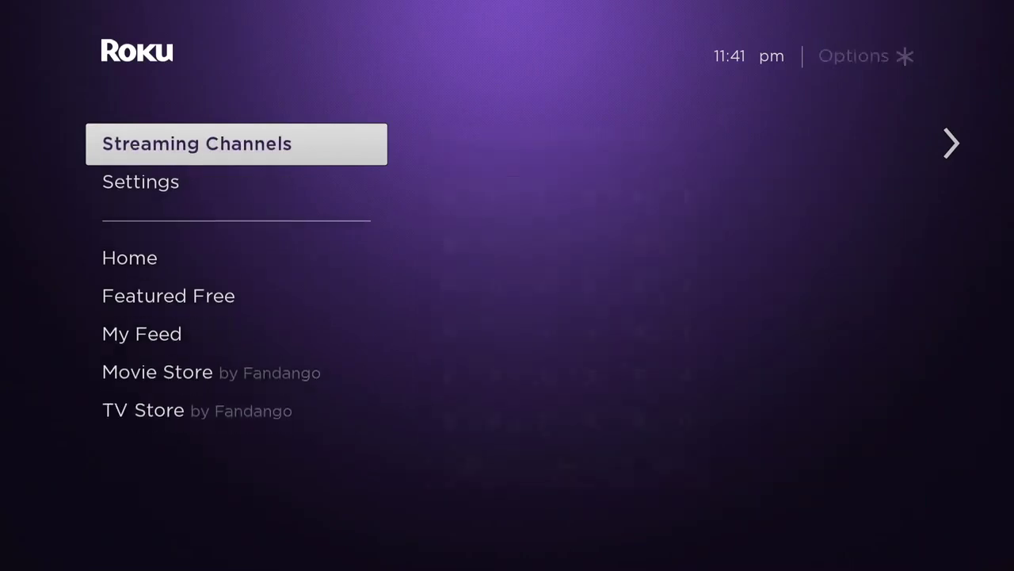
key("Down")
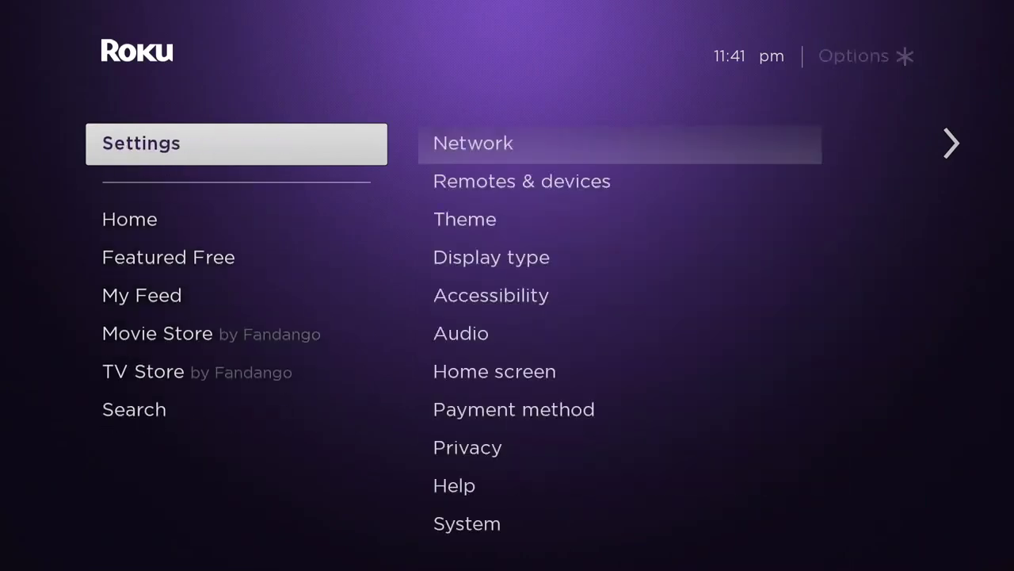
key("Right")
Open System, then System update, to see the last check time and software version.
key("Down")
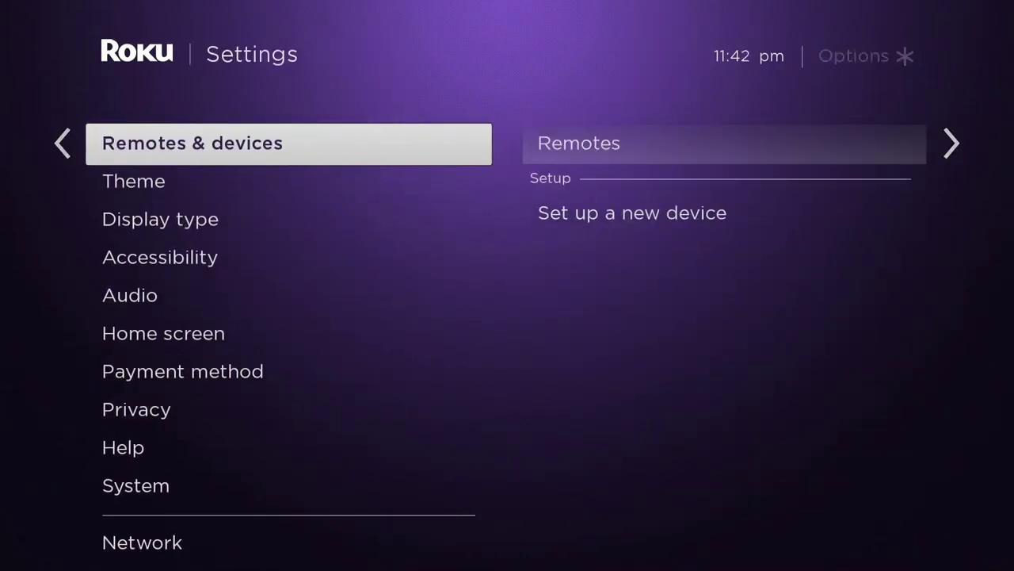
key("Down")
key("Down")
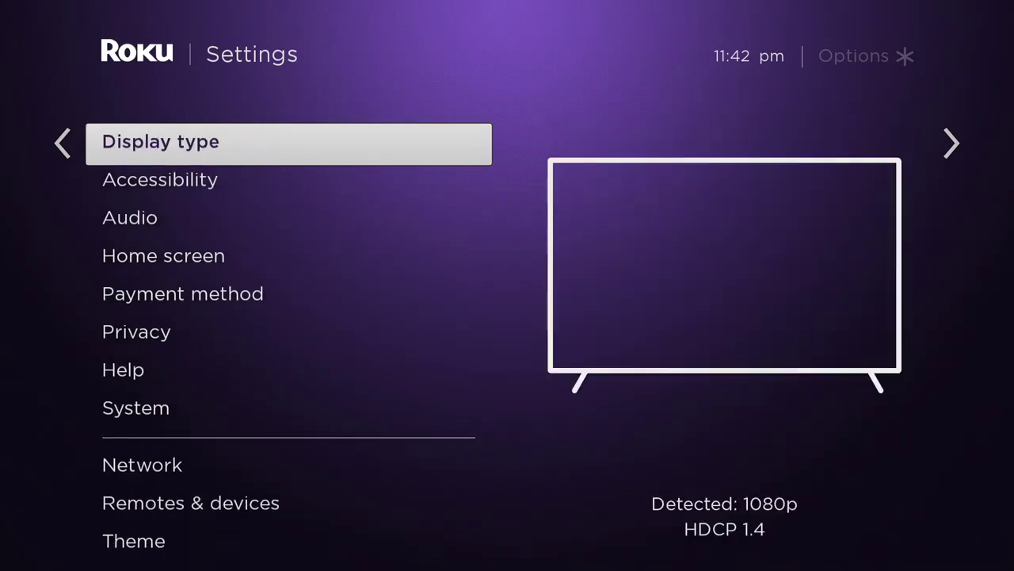
key("Down")
key("Down")
key("Down")
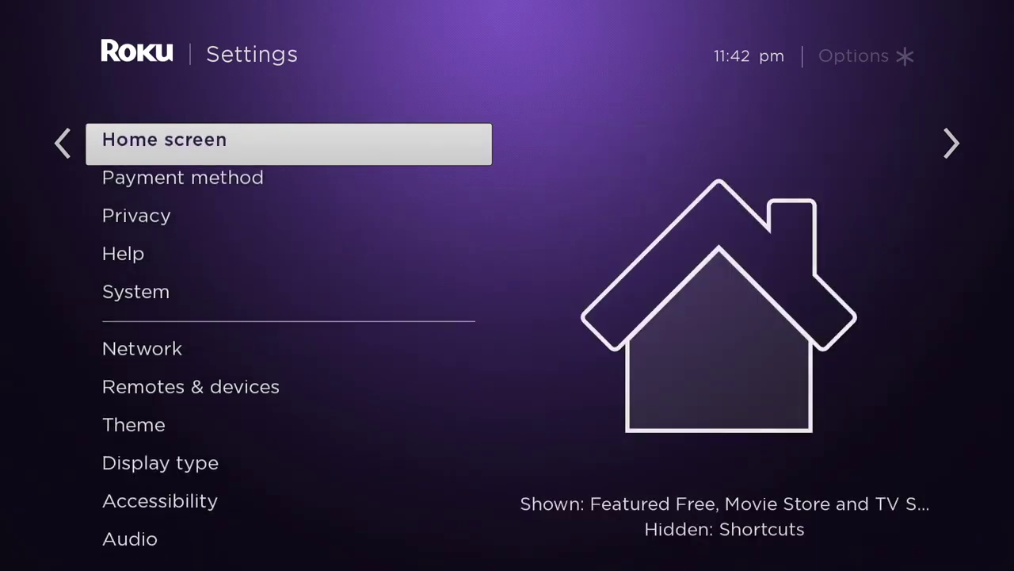
key("Down")
key("Down")
key("Down")
key("Down")
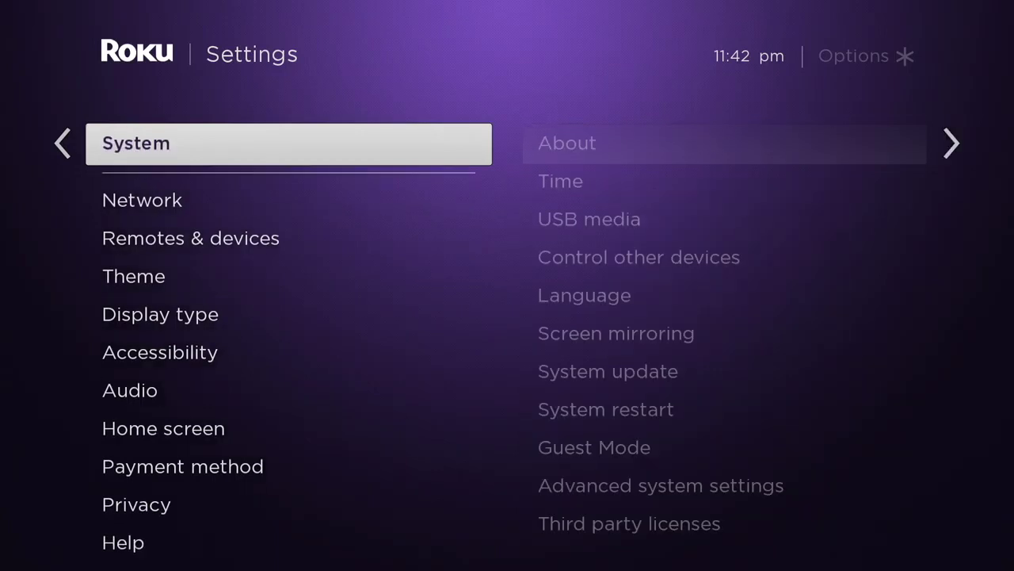
key("Right")
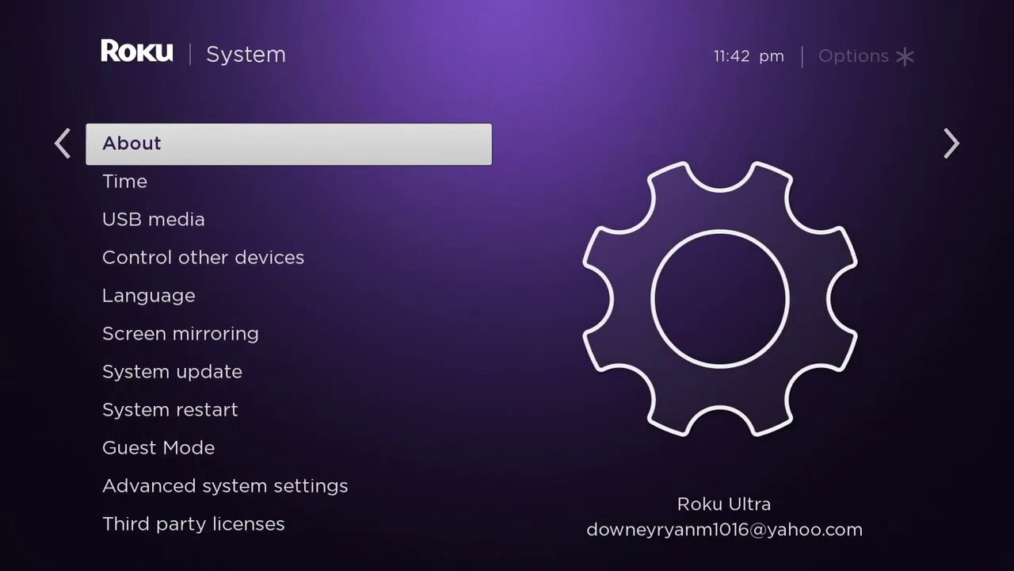
key("Down")
key("Down")
key("Down")
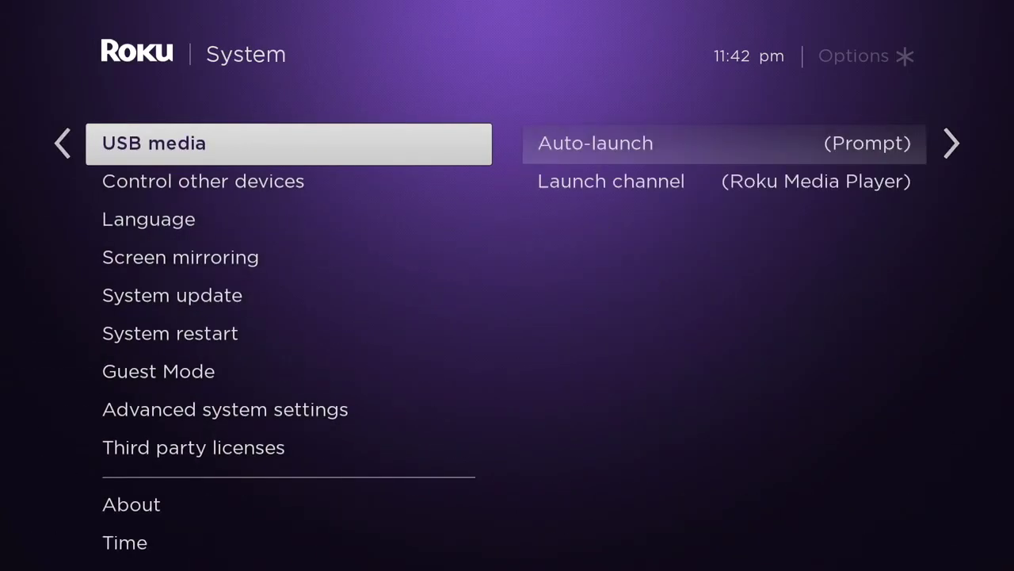
key("Down")
key("Down")
key("Down")
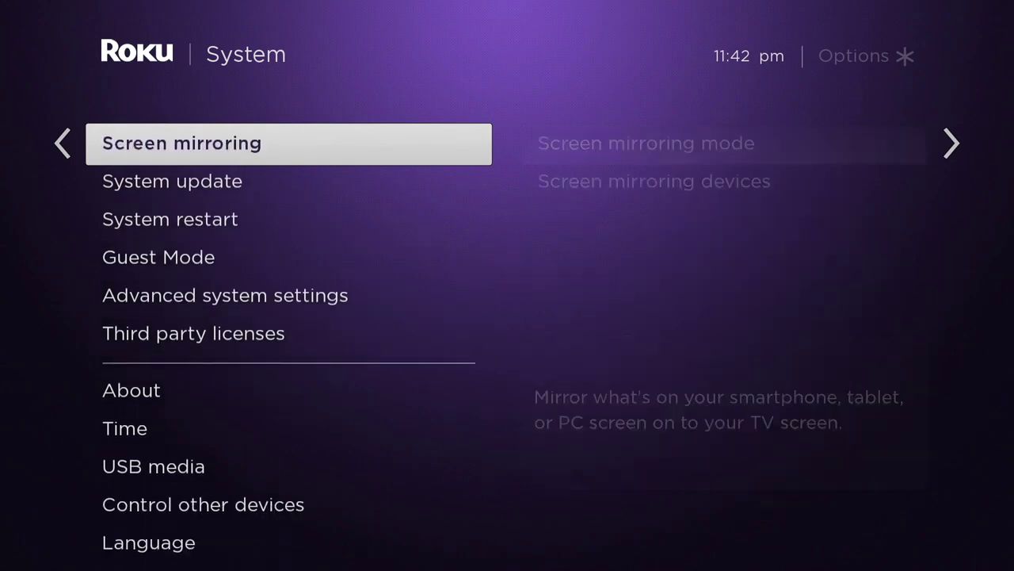
key("Return")
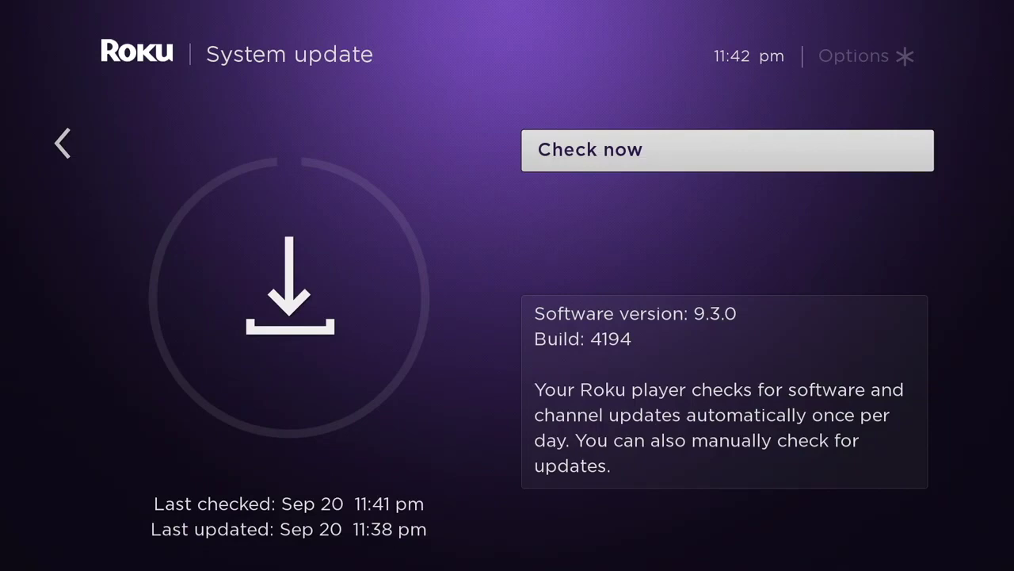
Leave the System update page and browse to System restart and back to System update.
key("Left")
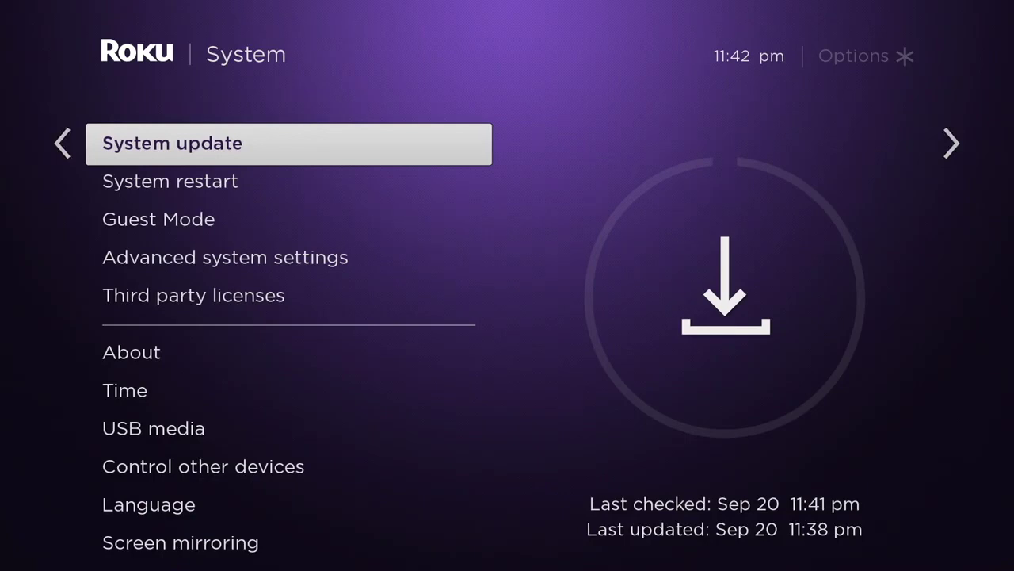
key("Down")
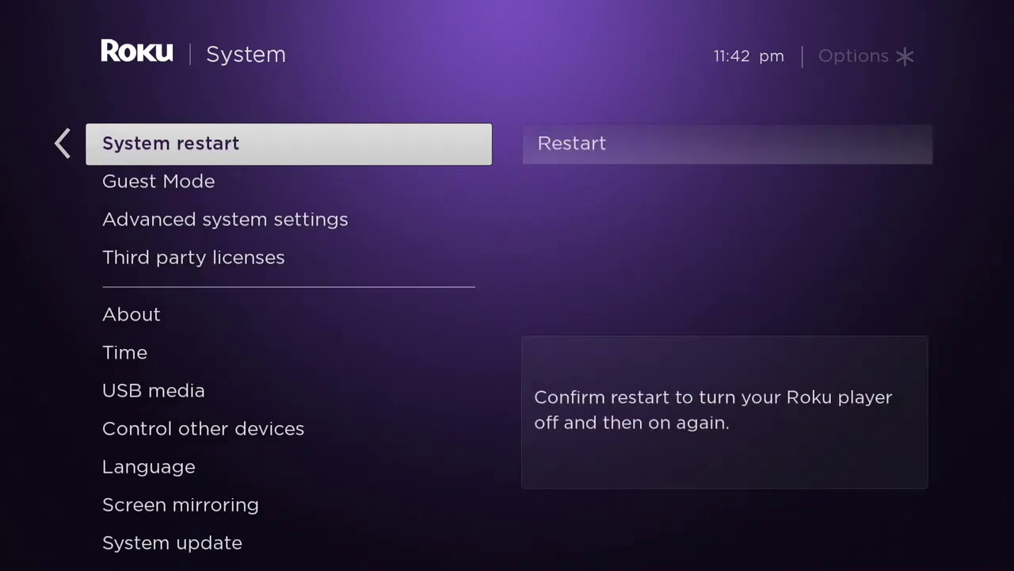
key("Up")
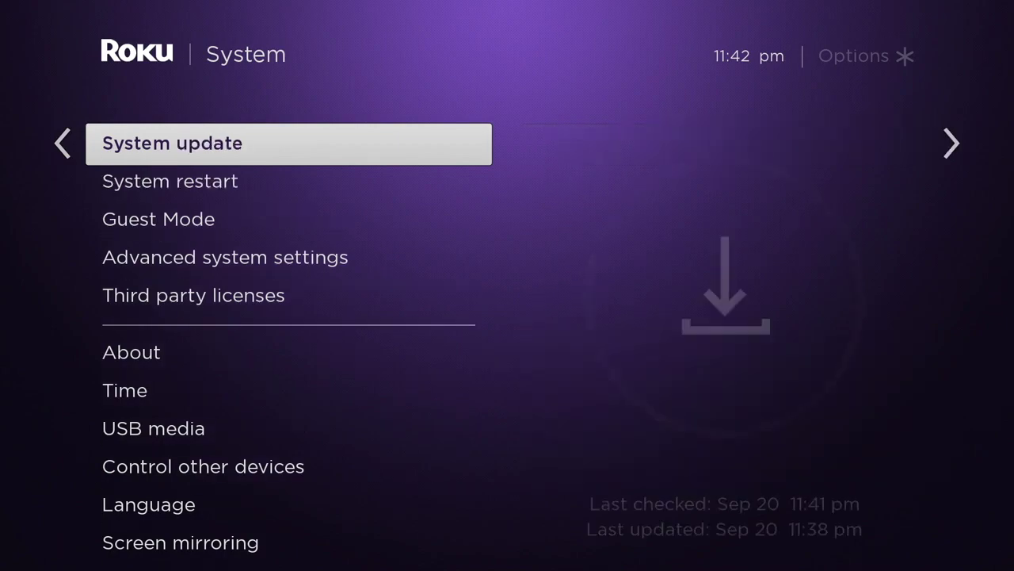
Return to the Home grid, relaunch Peacock, and toggle focus between Sign In and free sign-up.
key("Home")
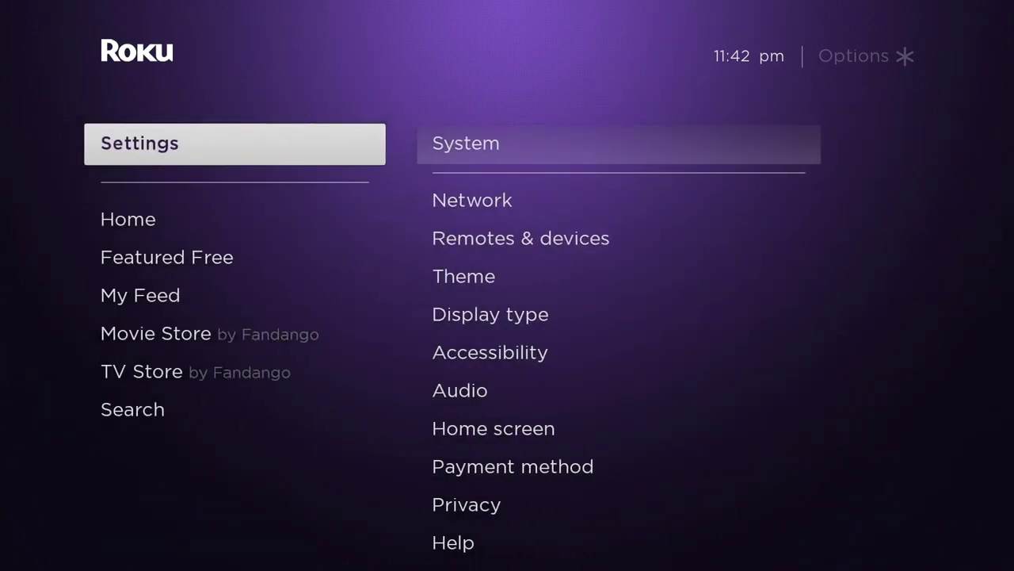
key("Right")
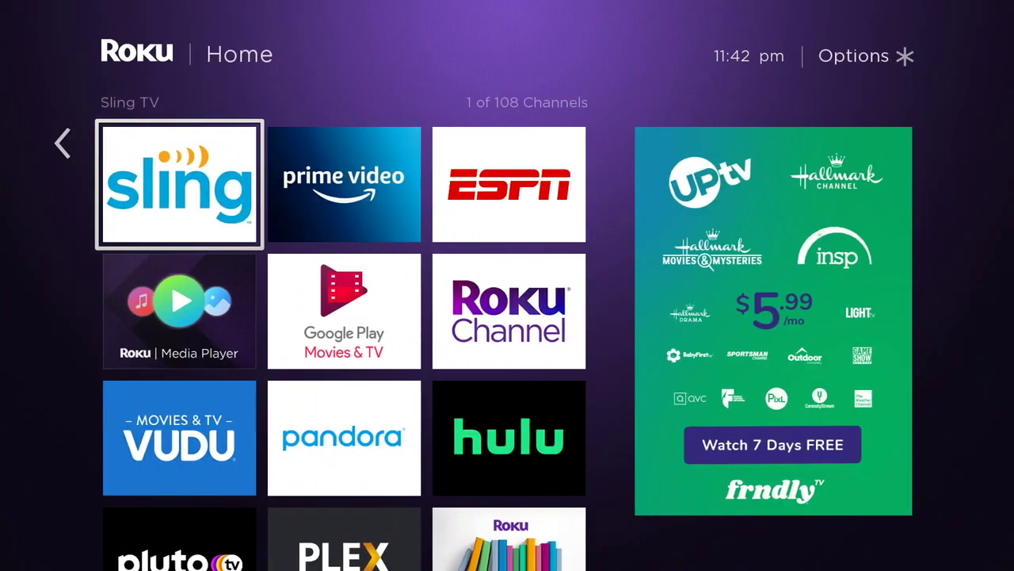
key("Up")
key("Up")
key("Up")
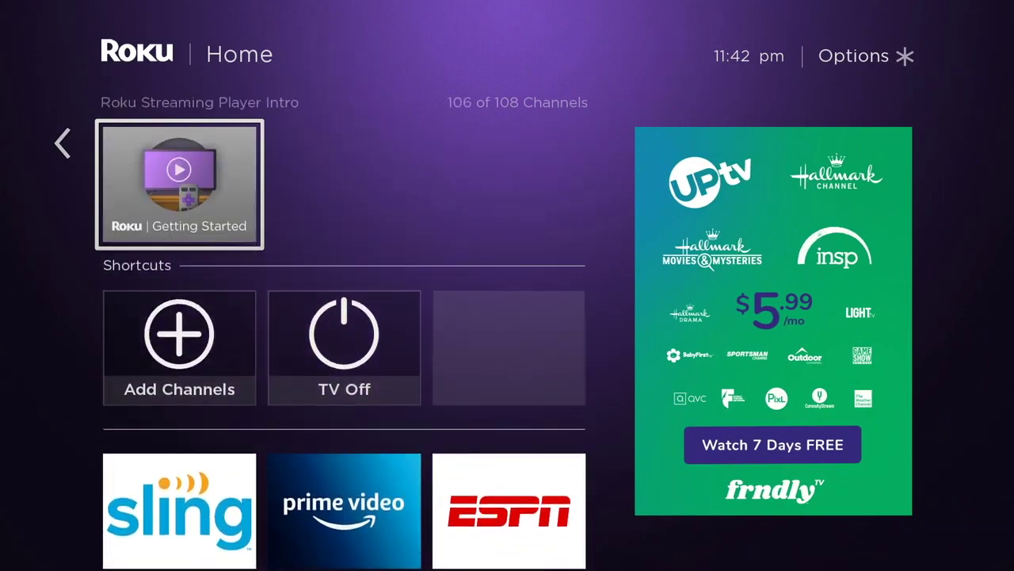
key("Right")
key("Return")
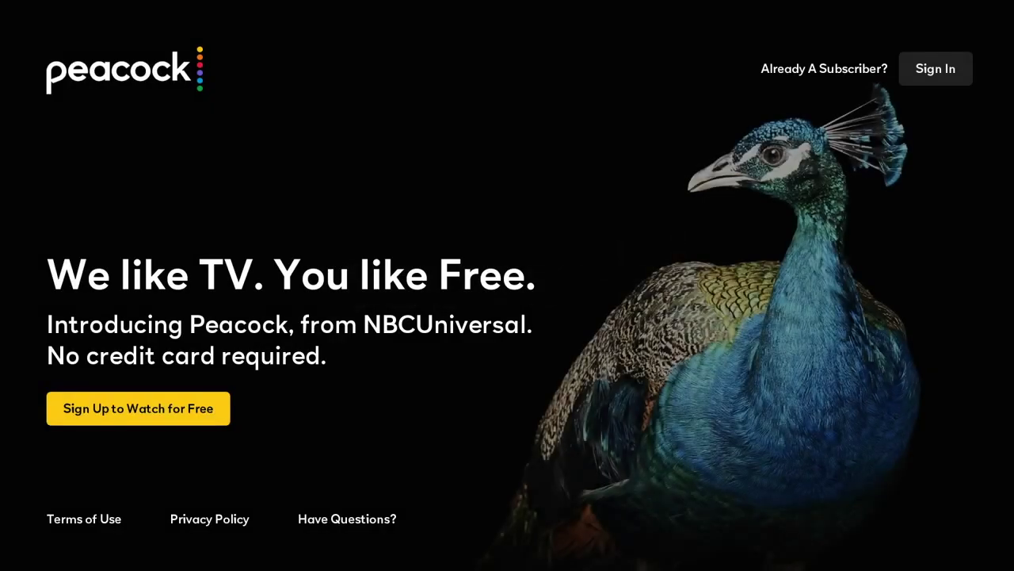
key("Up")
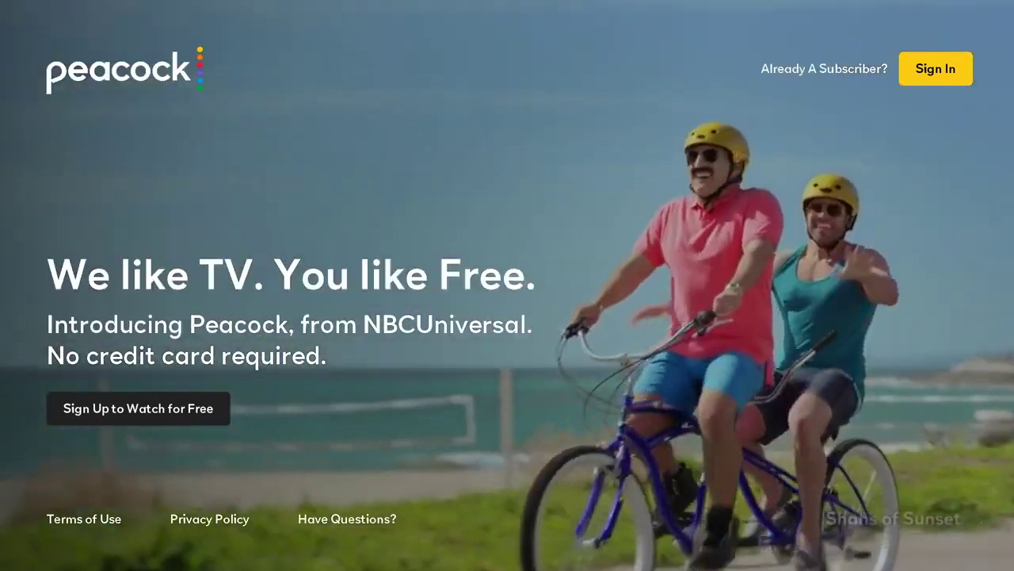
key("Down")
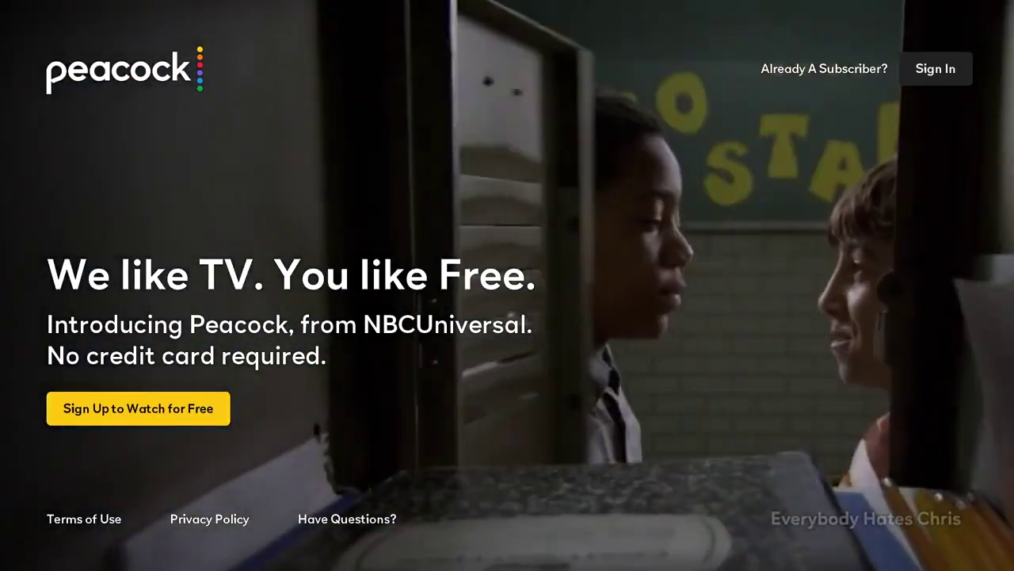
Open Peacock's free sign-up form, view its email and password fields, then back out.
key("Return")
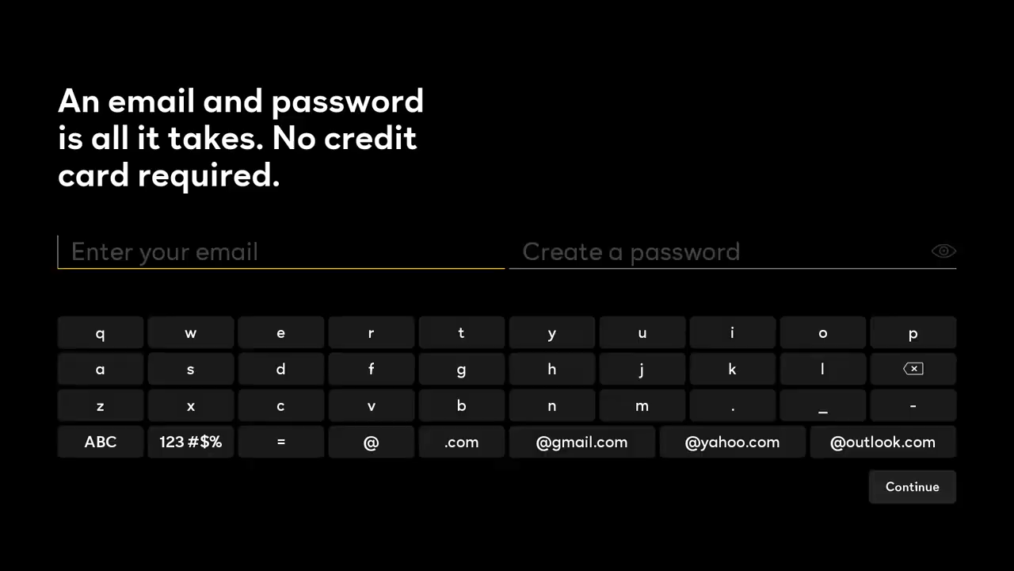
key("Right")
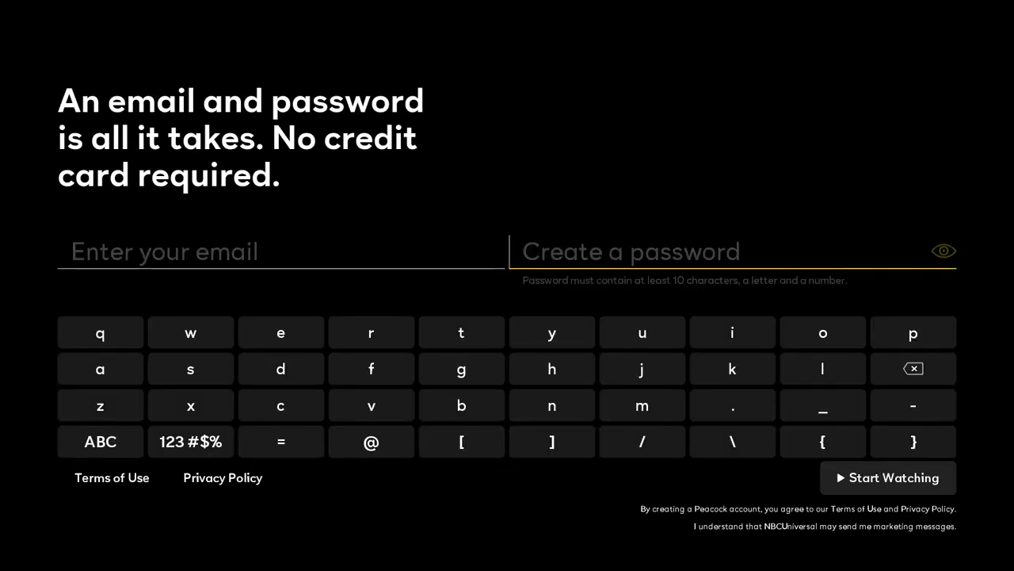
key("Left")
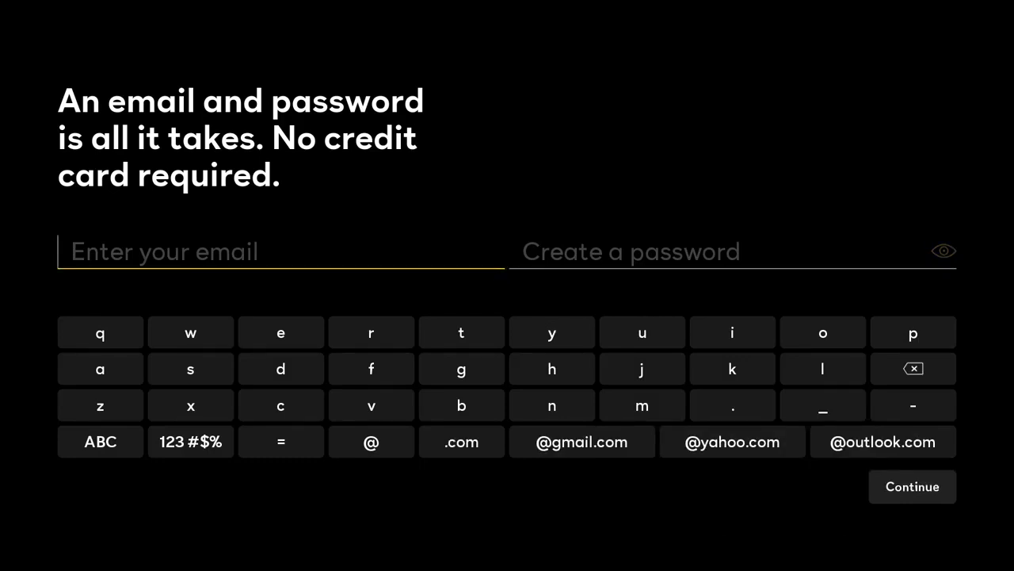
key("Escape")
Open Peacock's 'Welcome back' sign-in form, view its email and password fields, then back out.
key("Up")
key("Return")
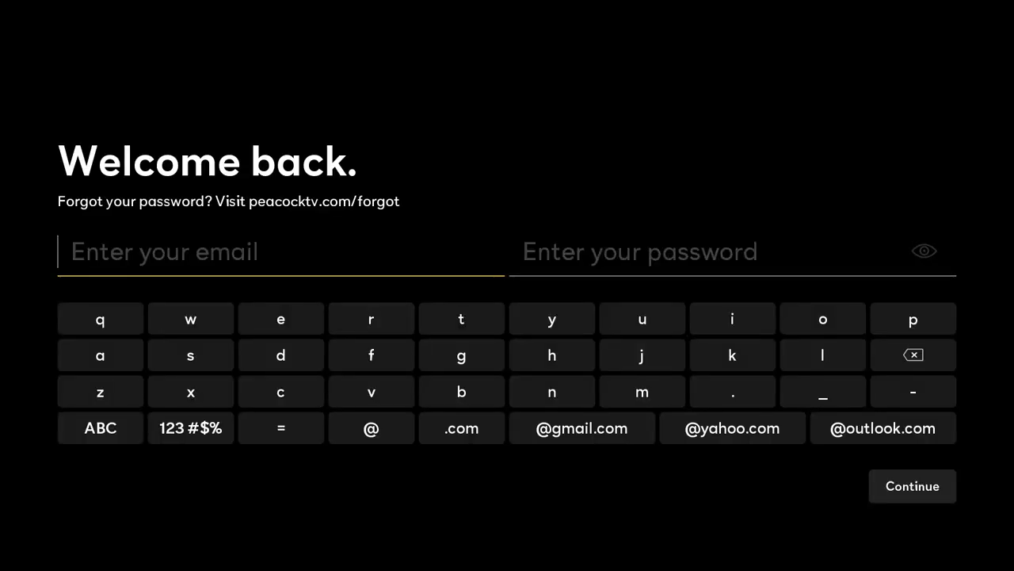
key("Tab")
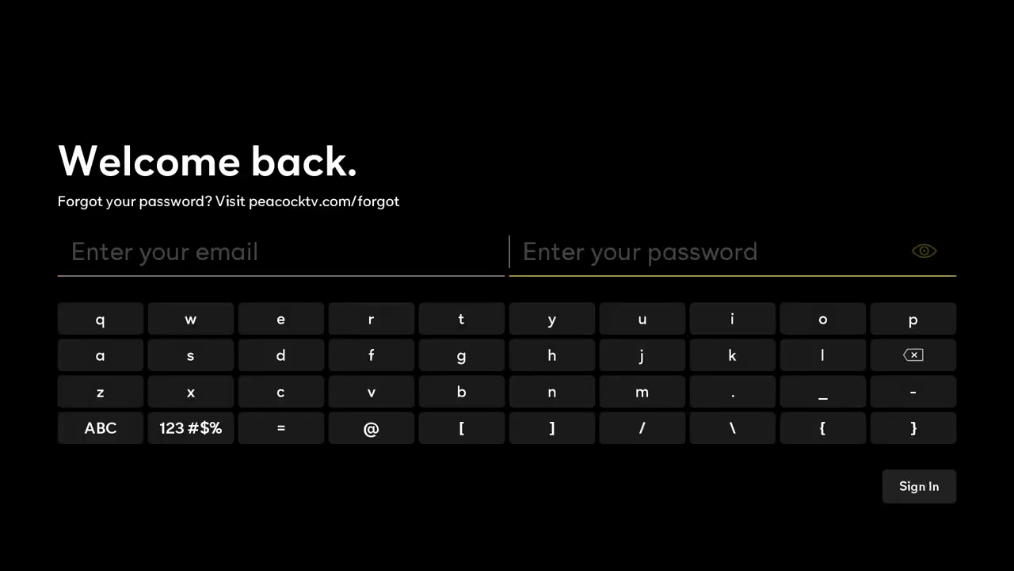
key("shift+Tab")
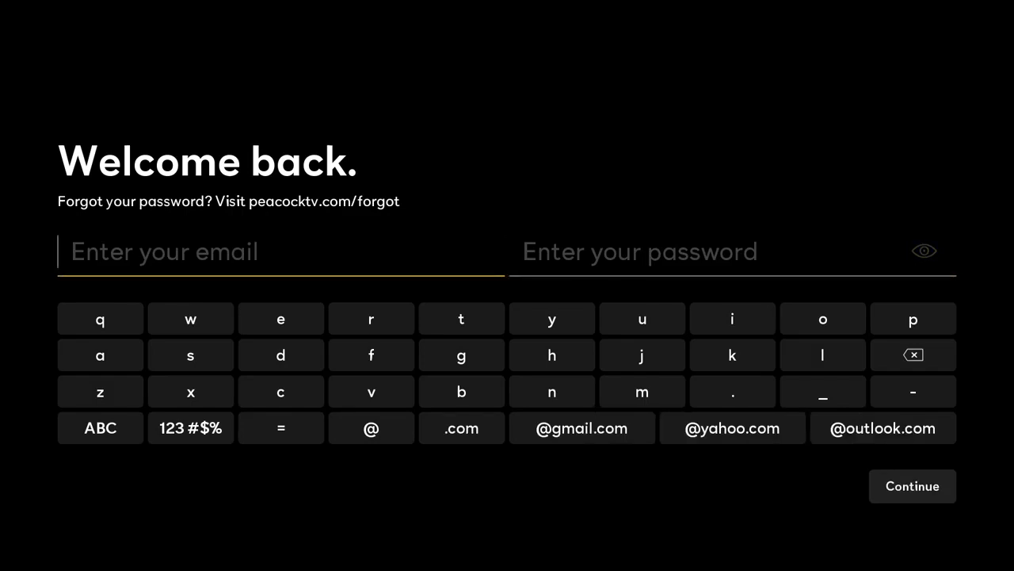
key("Escape")
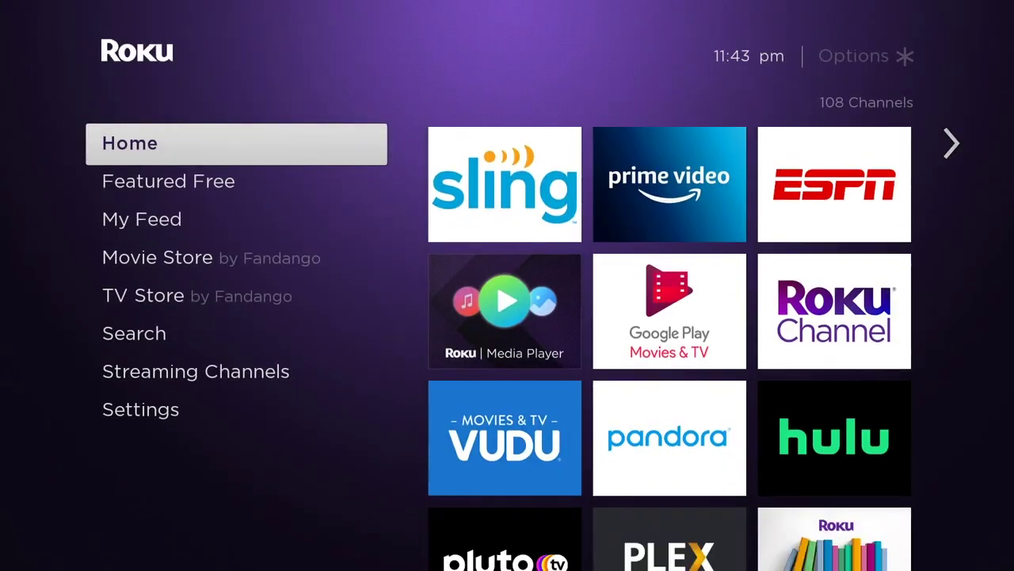
key("Down")
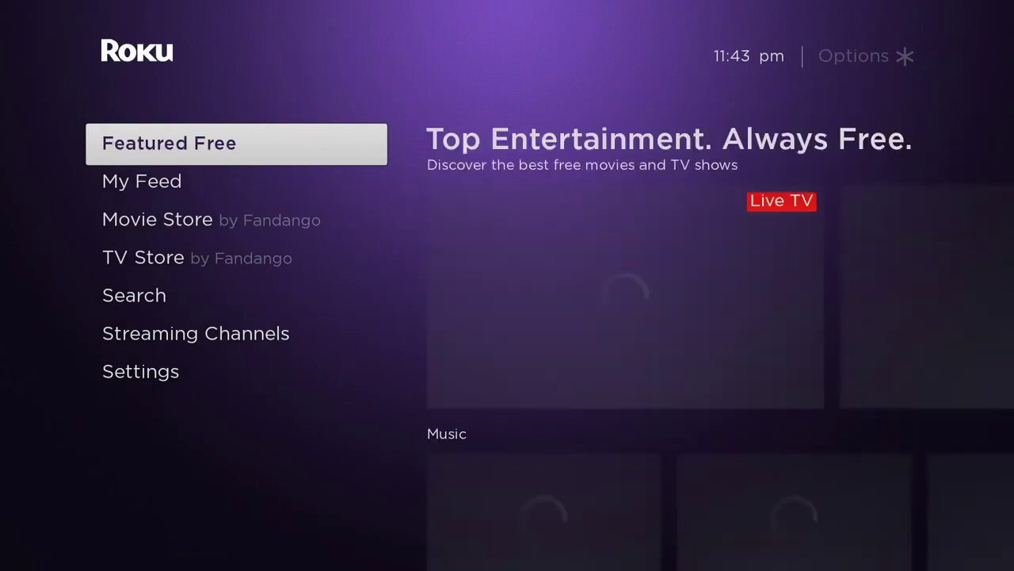
key("Right")
key("Left")
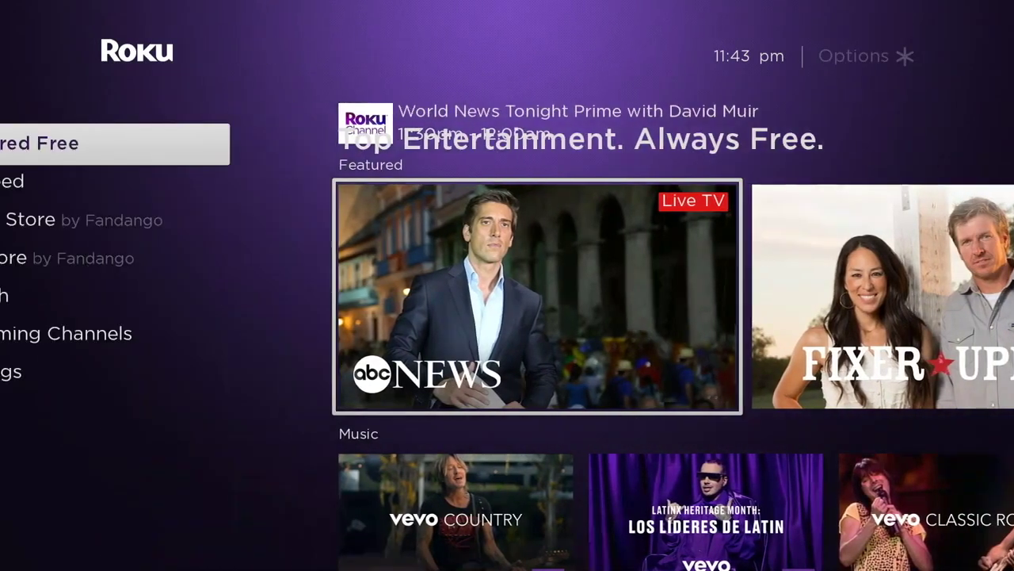
key("Up")
key("Right")
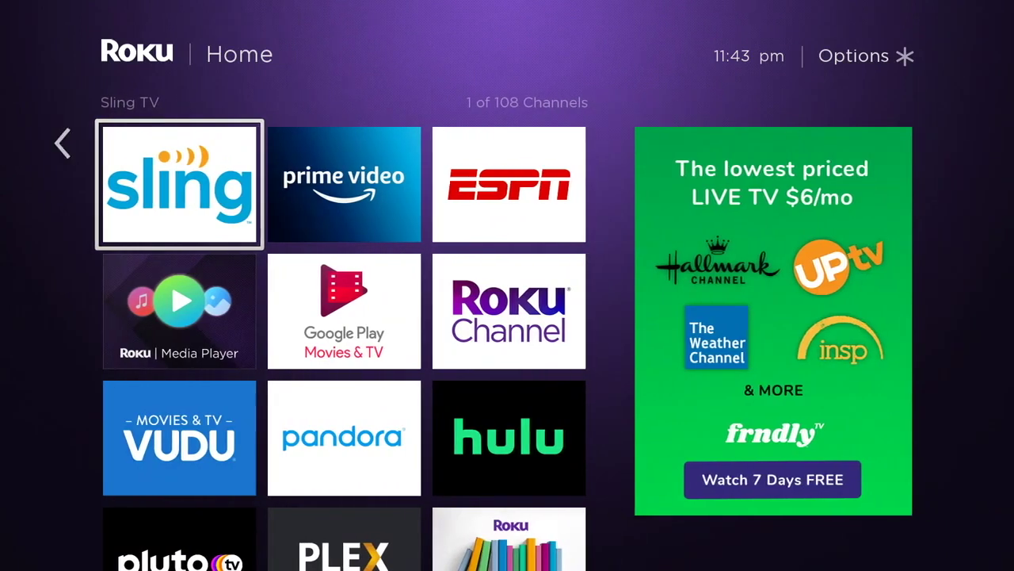
key("Down")
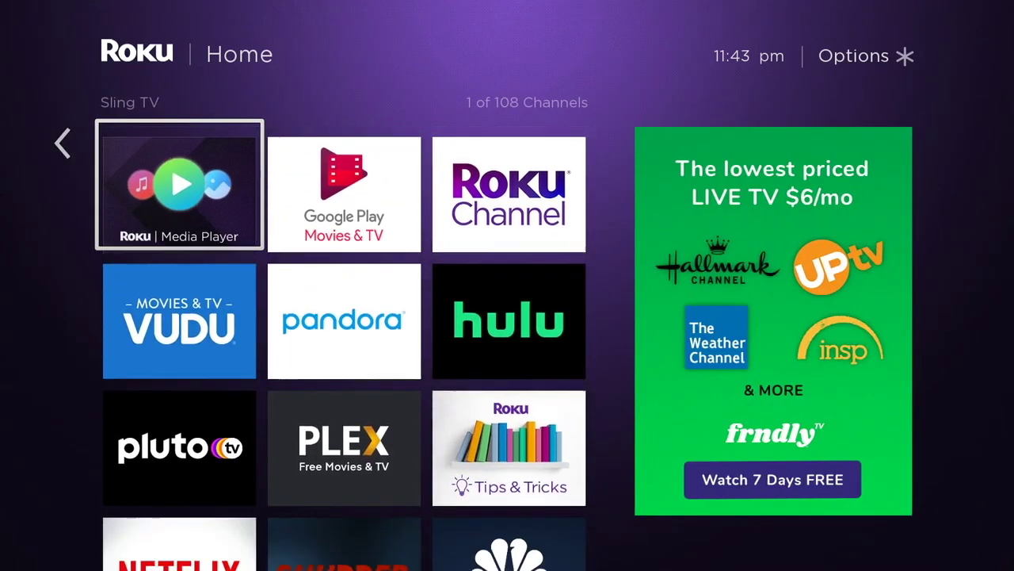
key("Down")
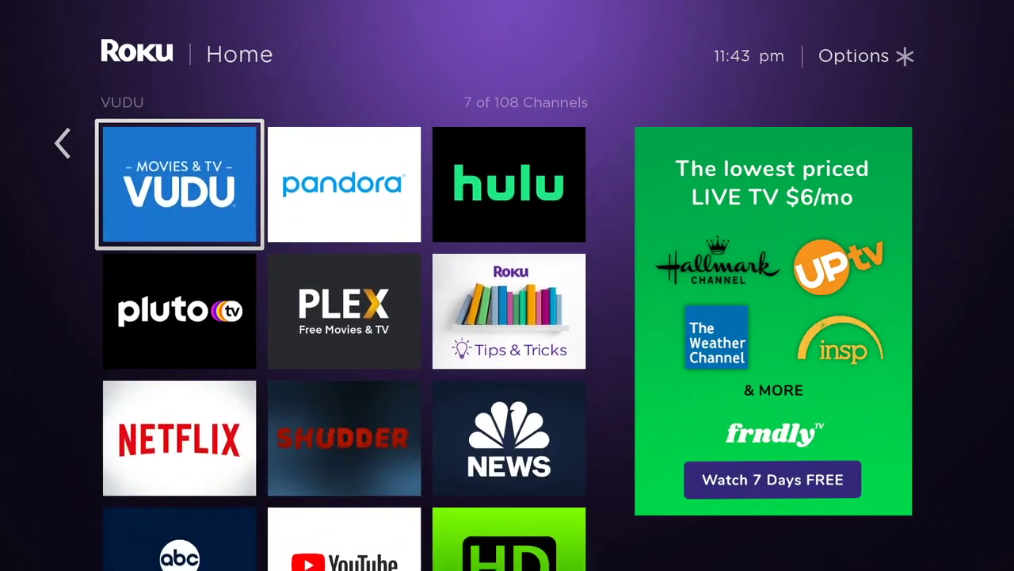
key("Down")
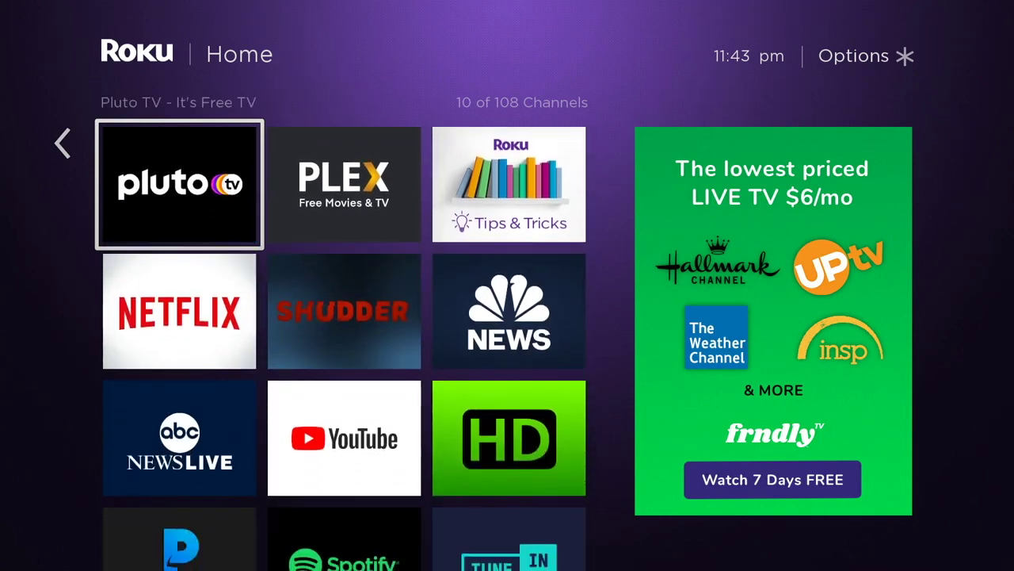
key("Down")
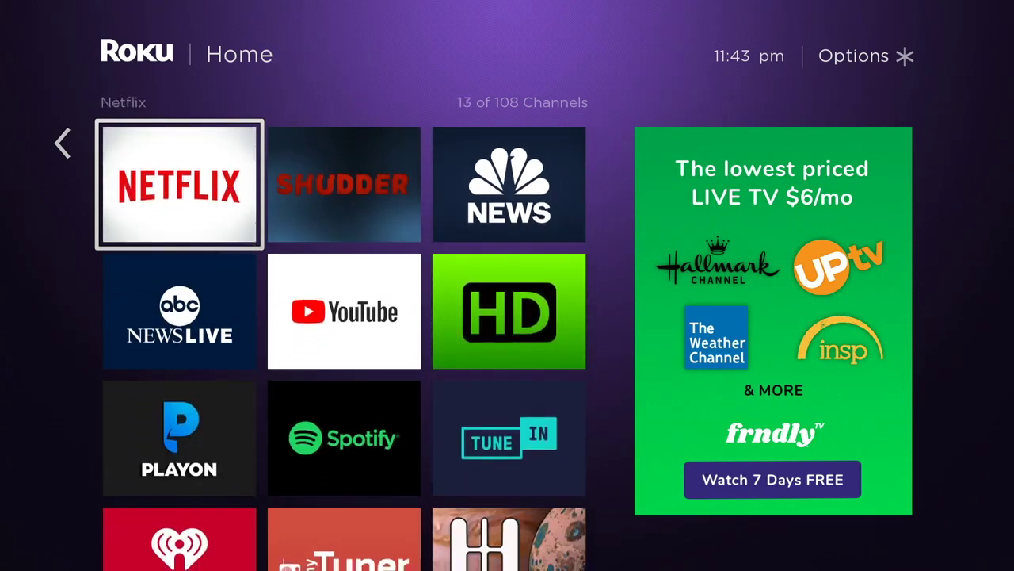
key("Down")
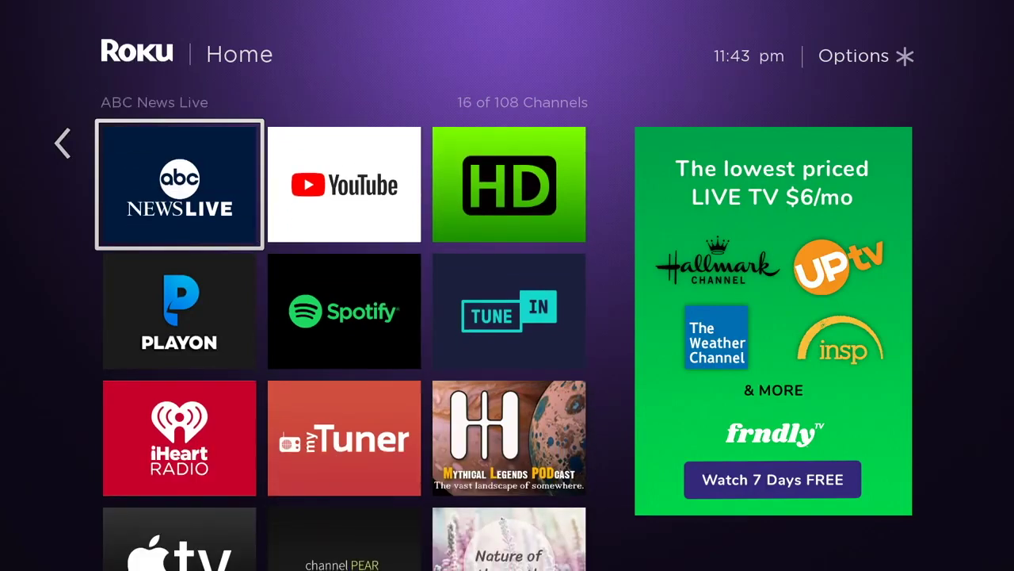
key("Right")
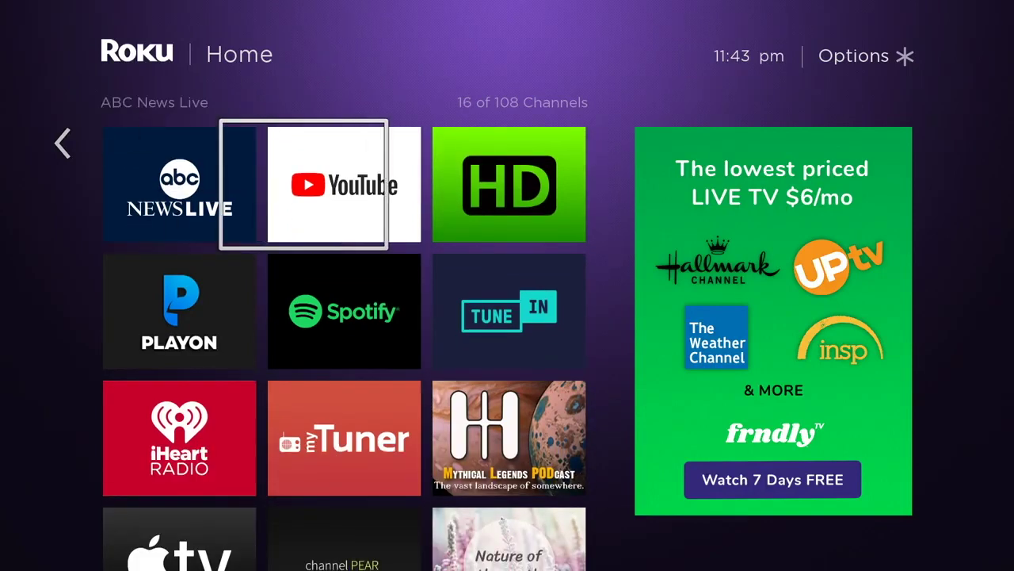
key("Up")
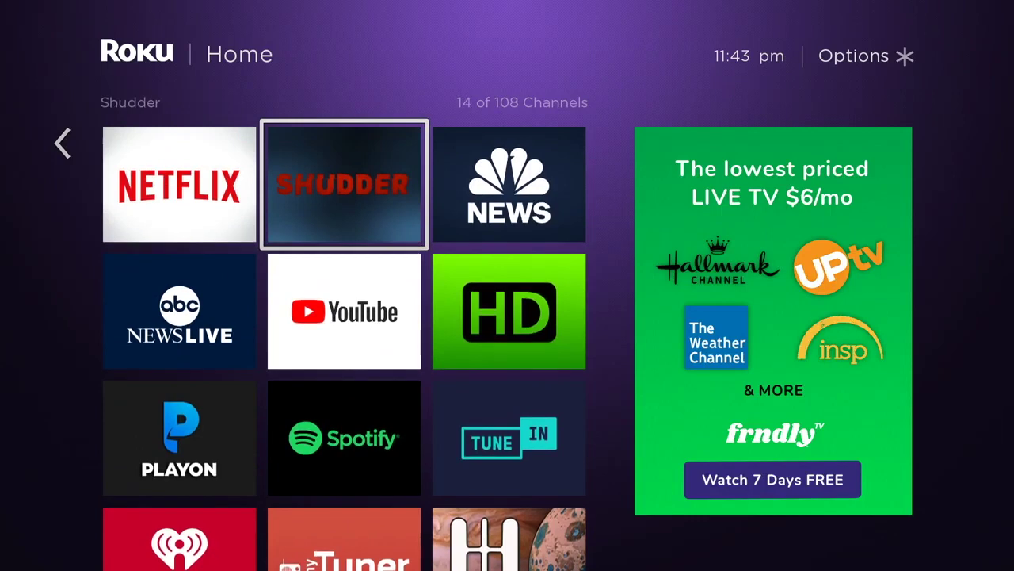
key("Down")
key("Left")
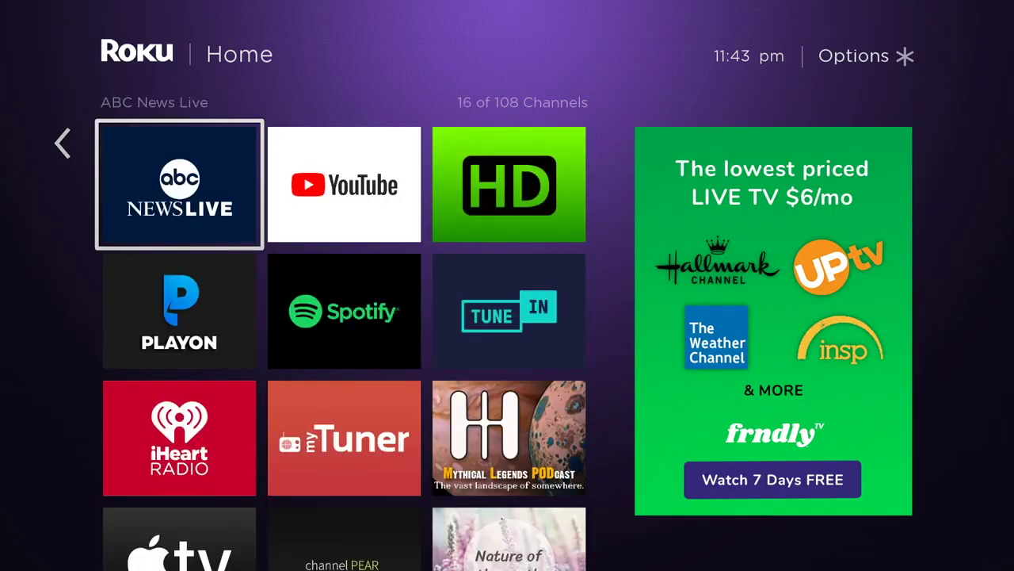